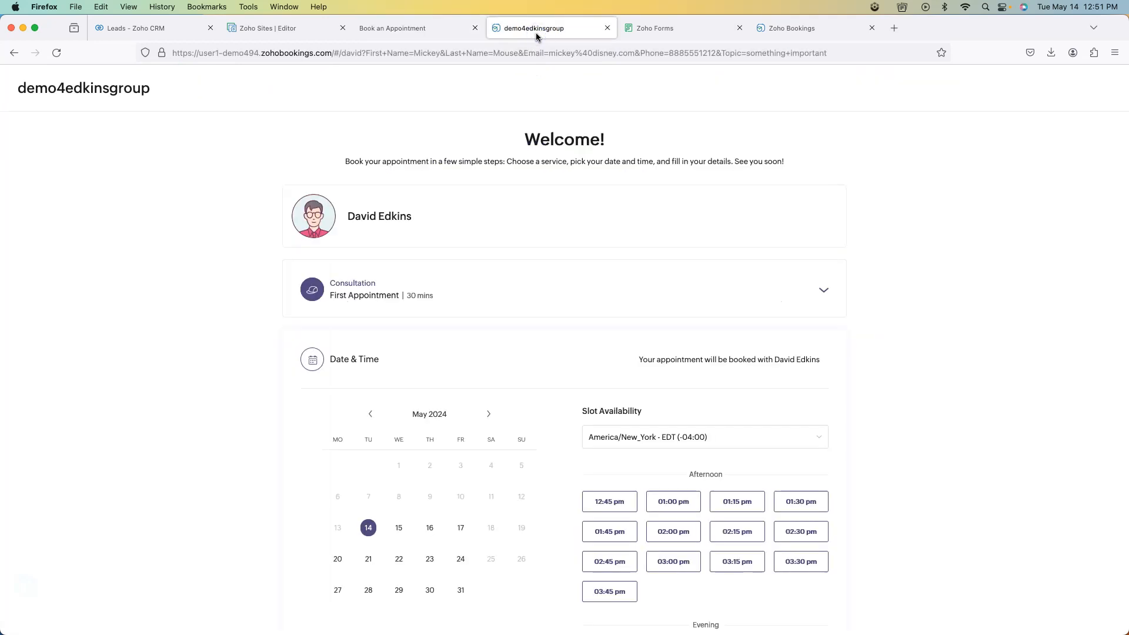
- Return to the Zoho Sites editor, dismiss the 'Changes have been published' notice, and view the page top
{"action": "scroll", "coordinate": [547, 235], "scroll_direction": "down", "scroll_amount": 5}
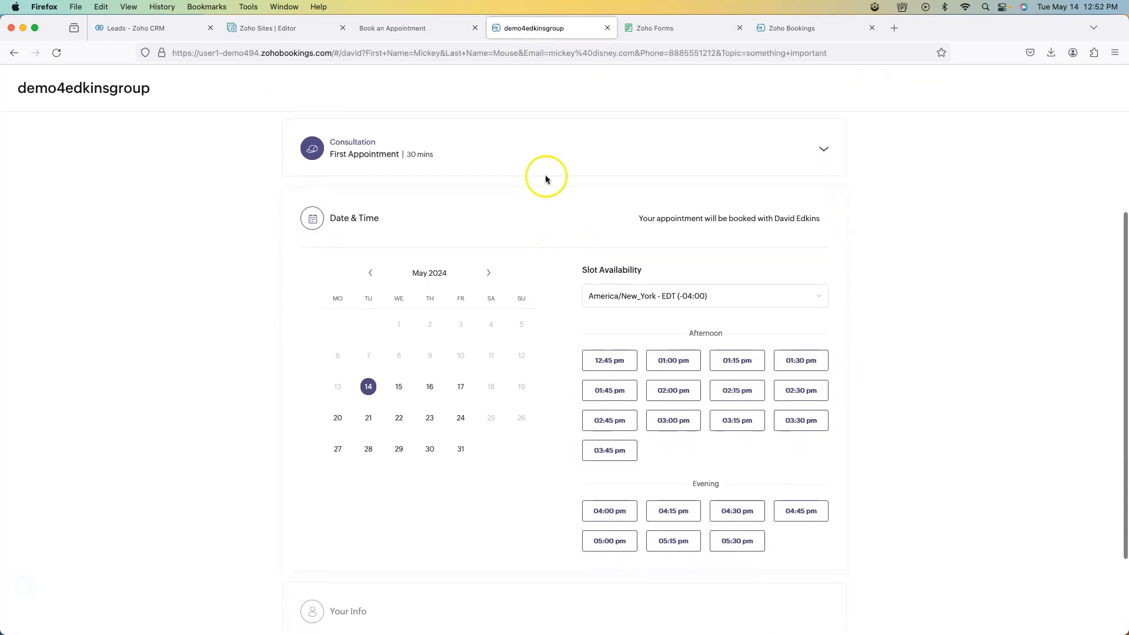
{"action": "scroll", "coordinate": [562, 464], "scroll_direction": "down", "scroll_amount": 1}
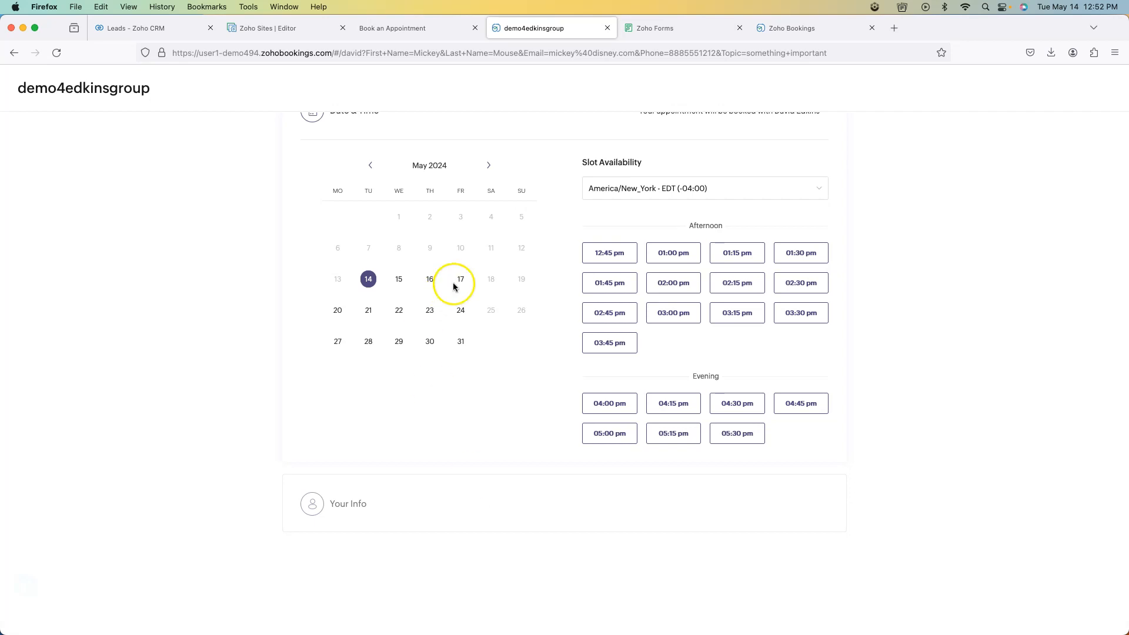
{"action": "scroll", "coordinate": [453, 282], "scroll_direction": "up", "scroll_amount": 3}
{"action": "scroll", "coordinate": [552, 254], "scroll_direction": "up", "scroll_amount": 2}
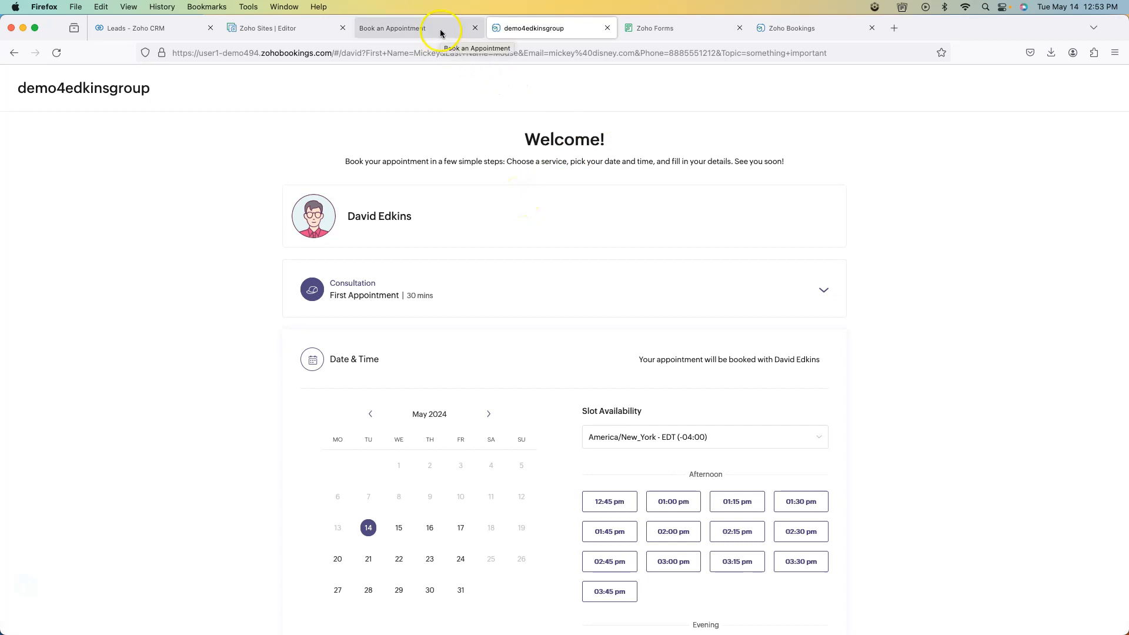
{"action": "left_click", "coordinate": [315, 35]}
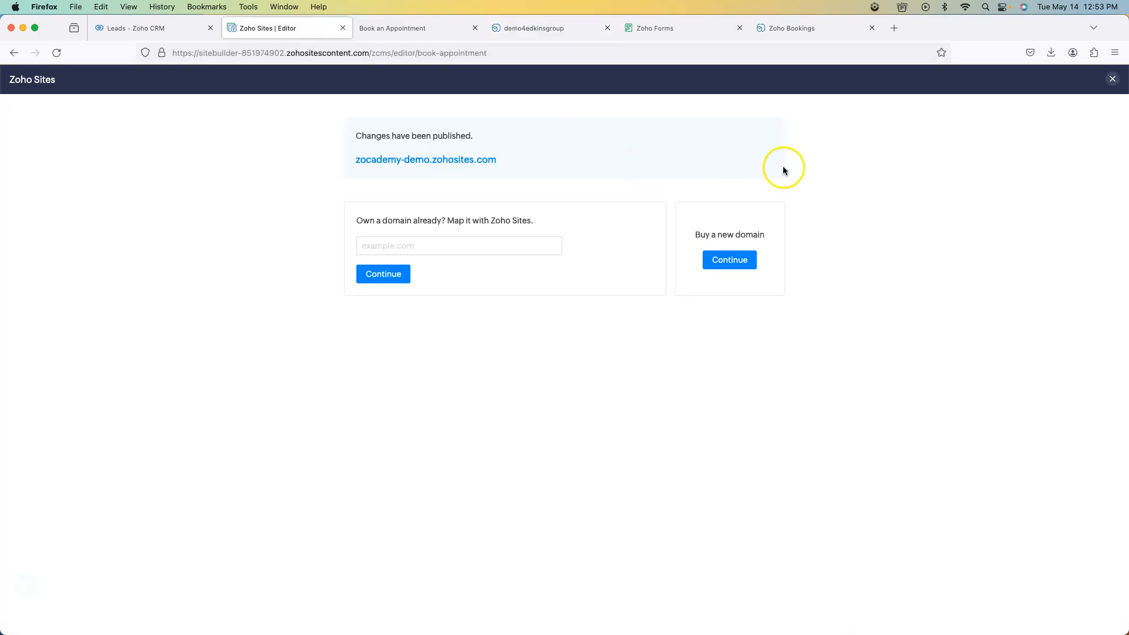
{"action": "left_click", "coordinate": [1113, 80]}
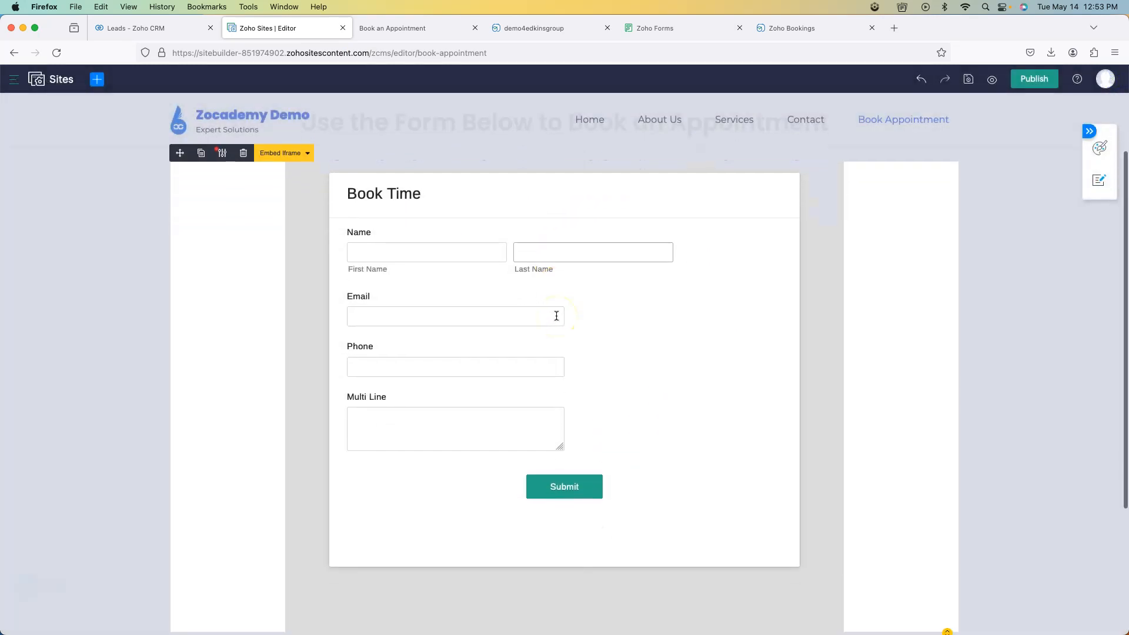
{"action": "scroll", "coordinate": [557, 316], "scroll_direction": "up", "scroll_amount": 2}
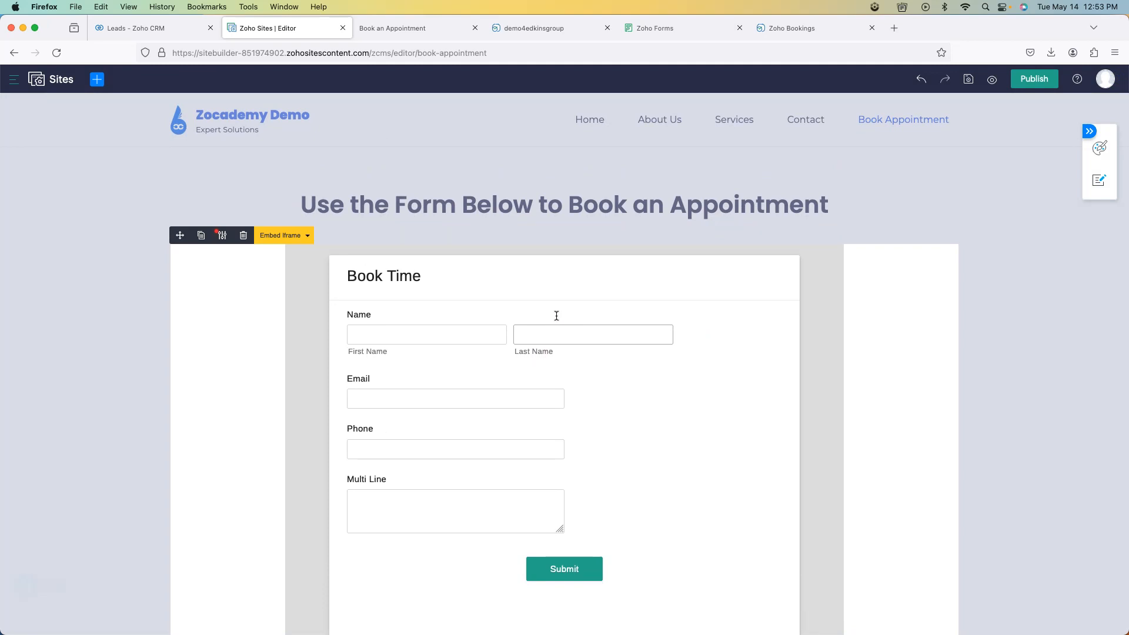
- Review the Book Time form's fields in Zoho Forms, then view the five existing CRM leads
{"action": "left_click", "coordinate": [685, 32]}
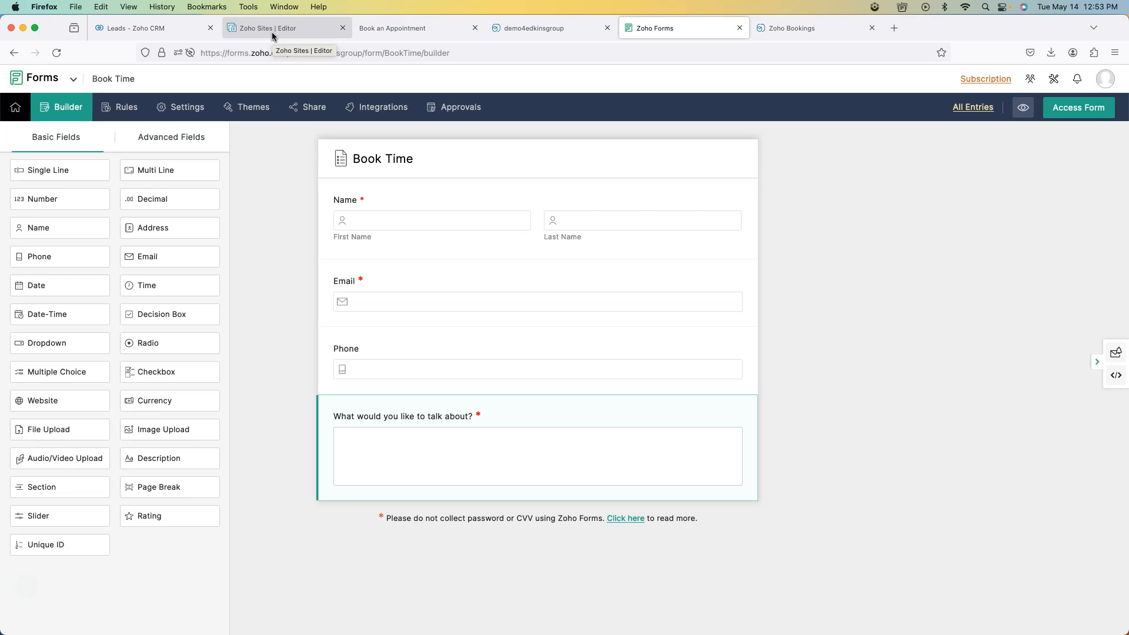
{"action": "left_click", "coordinate": [174, 33]}
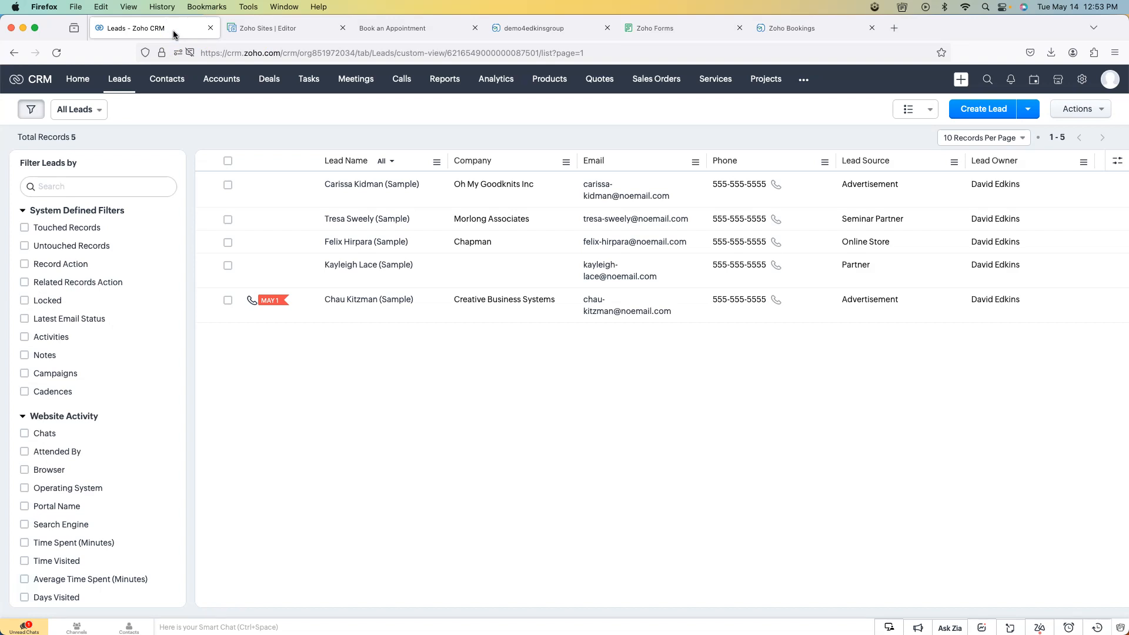
- On the live Book an Appointment page, fill first name, last name and email from autocomplete suggestions
{"action": "left_click", "coordinate": [426, 32]}
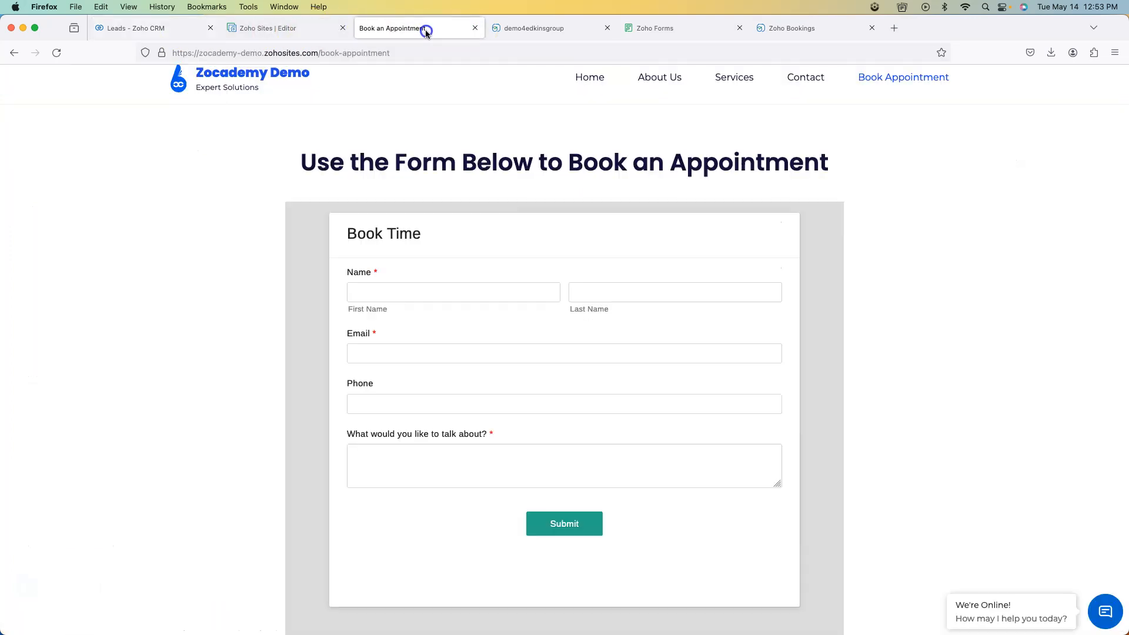
{"action": "left_click", "coordinate": [461, 290]}
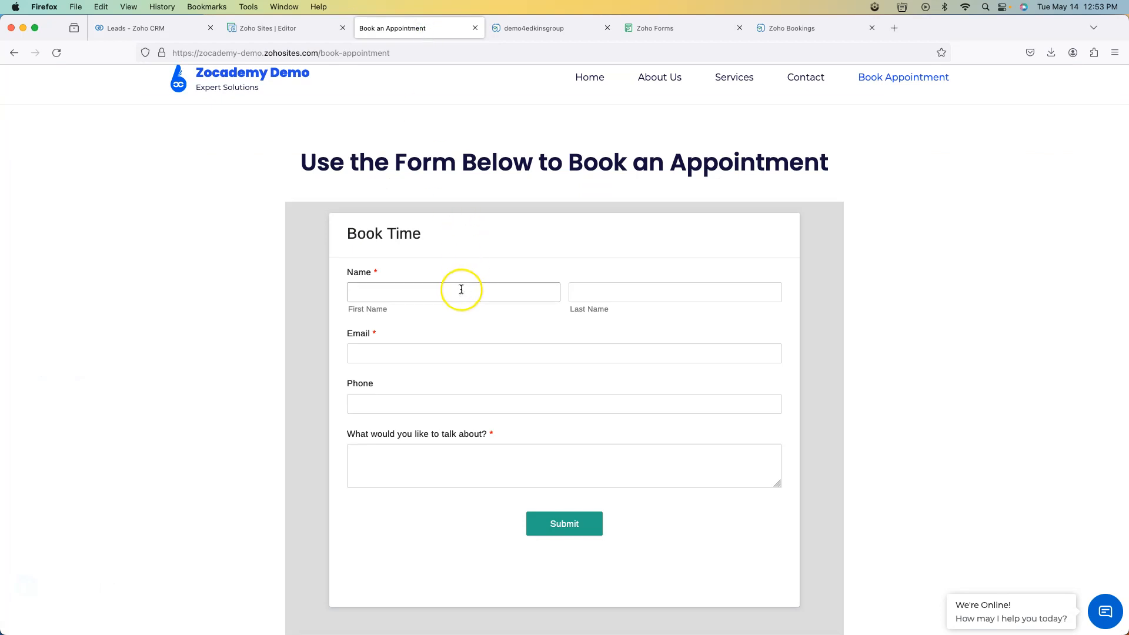
{"action": "type", "text": "m"}
{"action": "left_click", "coordinate": [461, 305]}
{"action": "left_click", "coordinate": [588, 292]}
{"action": "type", "text": "m"}
{"action": "left_click", "coordinate": [591, 321]}
{"action": "left_click", "coordinate": [479, 355]}
{"action": "type", "text": "m"}
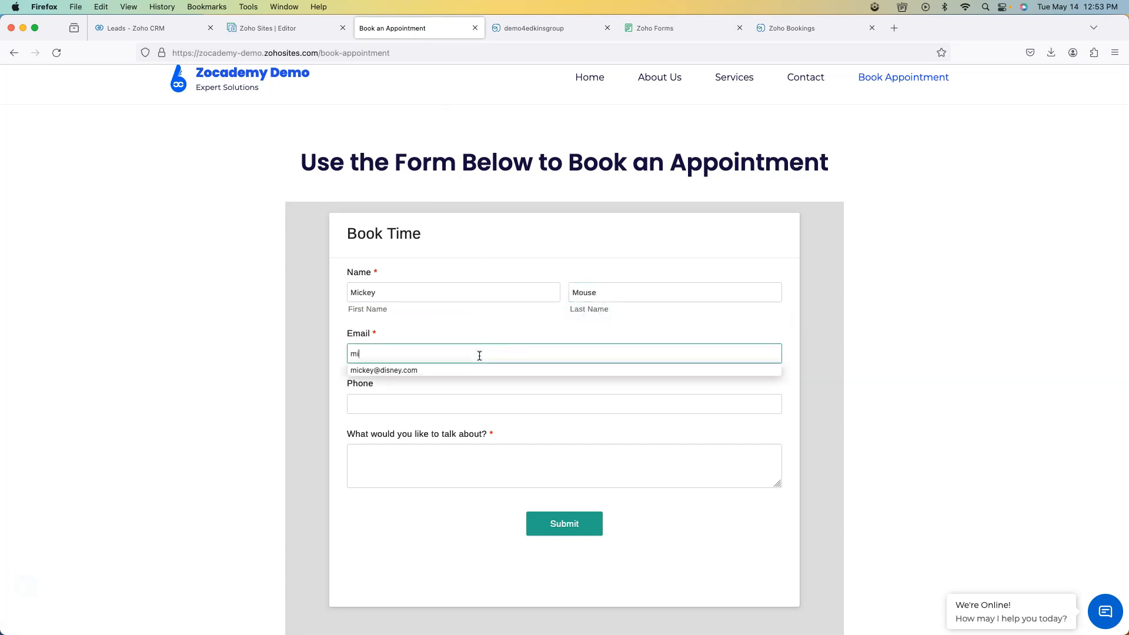
{"action": "left_click", "coordinate": [497, 370]}
{"action": "left_click", "coordinate": [482, 396]}
{"action": "type", "text": "8885551212"}
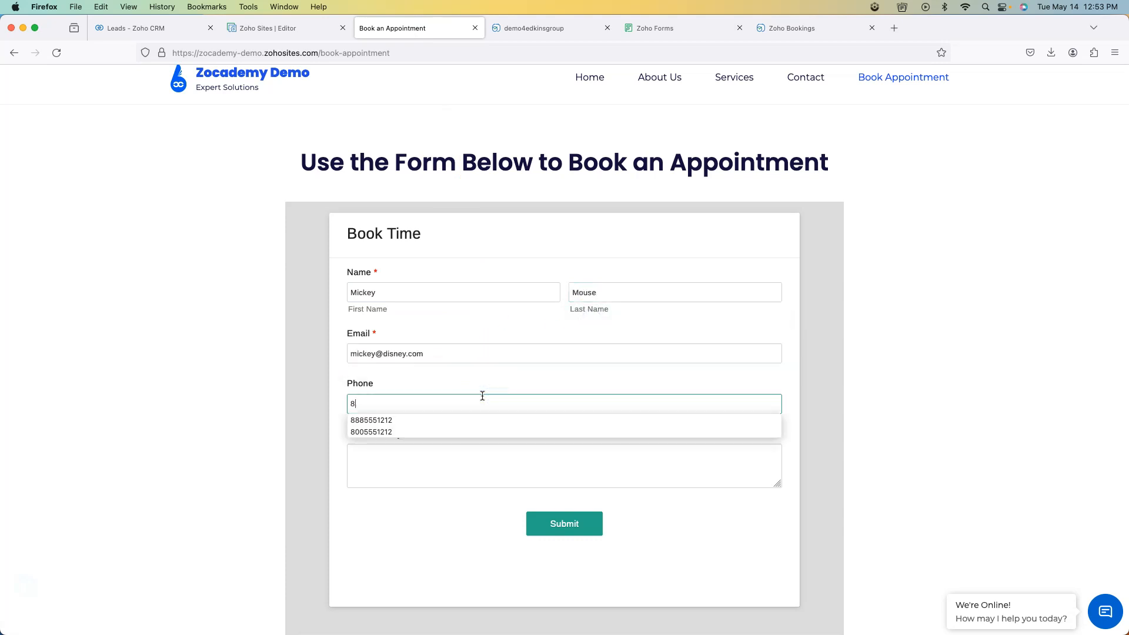
{"action": "key", "text": "Tab"}
{"action": "type", "text": "something inete"}
{"action": "key", "text": "BackSpace"}
{"action": "key", "text": "BackSpace"}
{"action": "key", "text": "BackSpace"}
{"action": "type", "text": "teeresting"}
{"action": "left_click", "coordinate": [577, 520]}
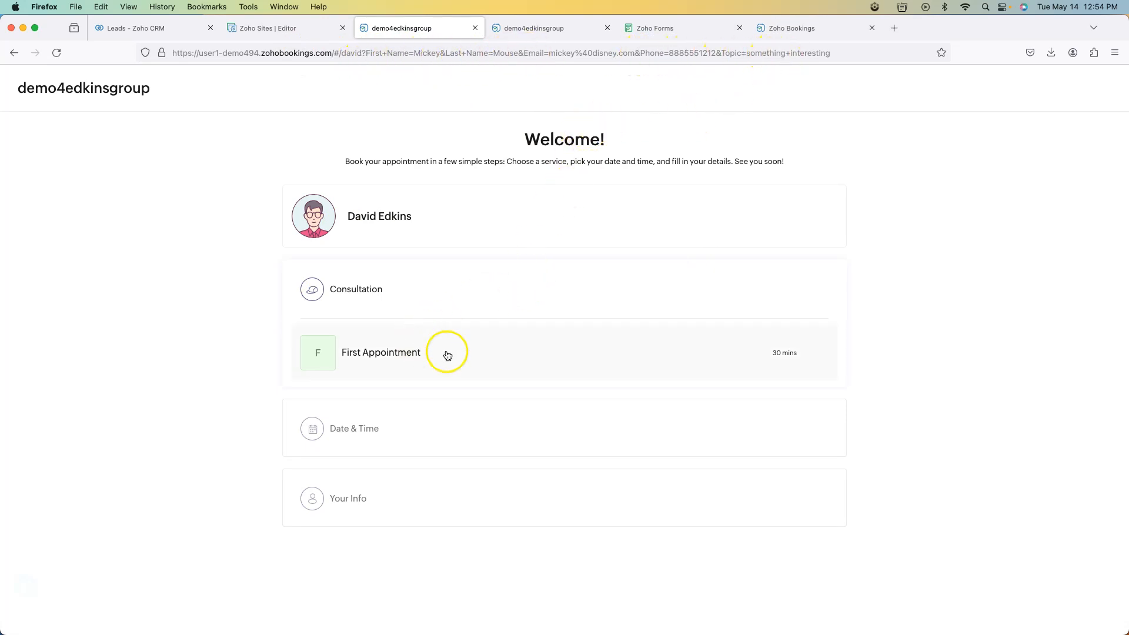
- Pick First Appointment at 01:00 pm on 14 May, then go back to the CRM Leads list
{"action": "left_click", "coordinate": [420, 350]}
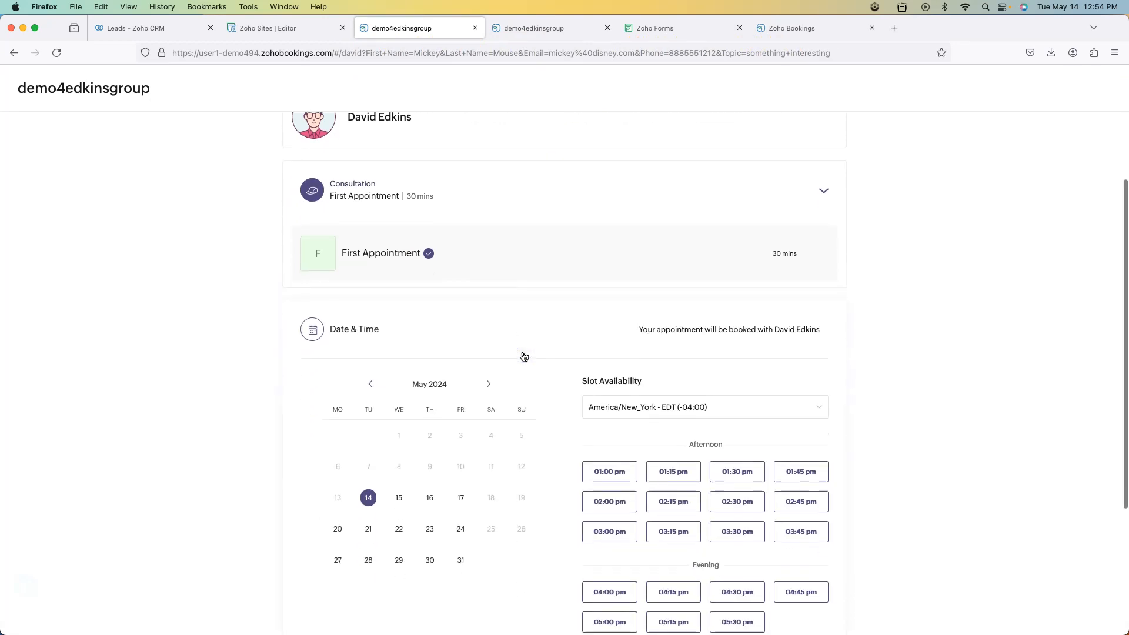
{"action": "left_click", "coordinate": [612, 367]}
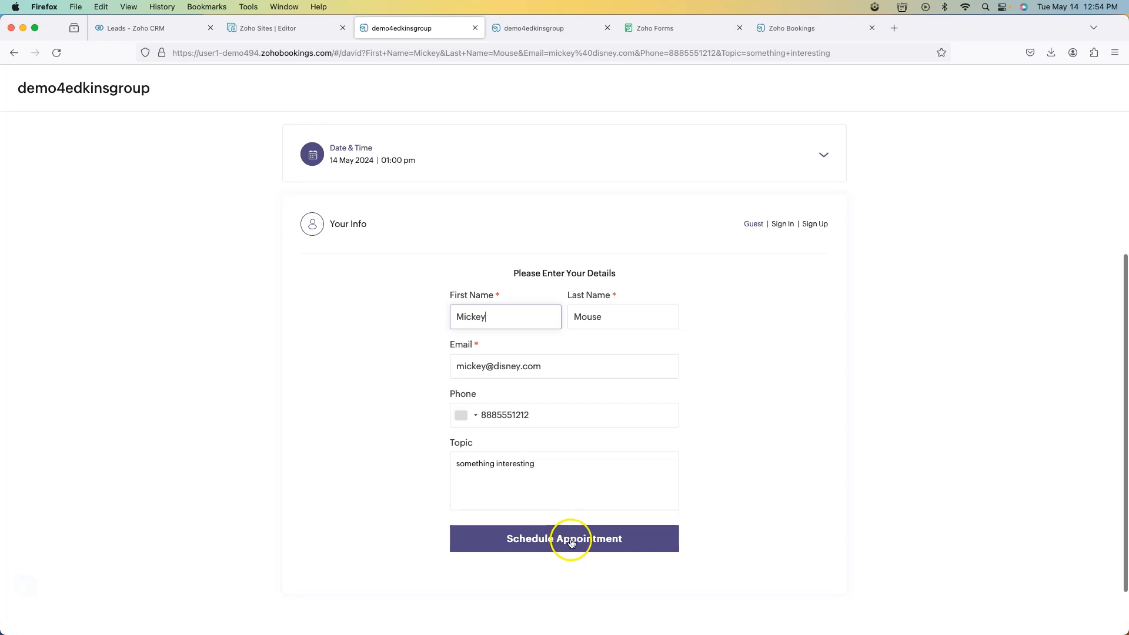
{"action": "left_click", "coordinate": [150, 29]}
- Reload Leads and open the new sixth lead, checking its Booked Appointment tag and 'something interesting' description
{"action": "left_click", "coordinate": [141, 112]}
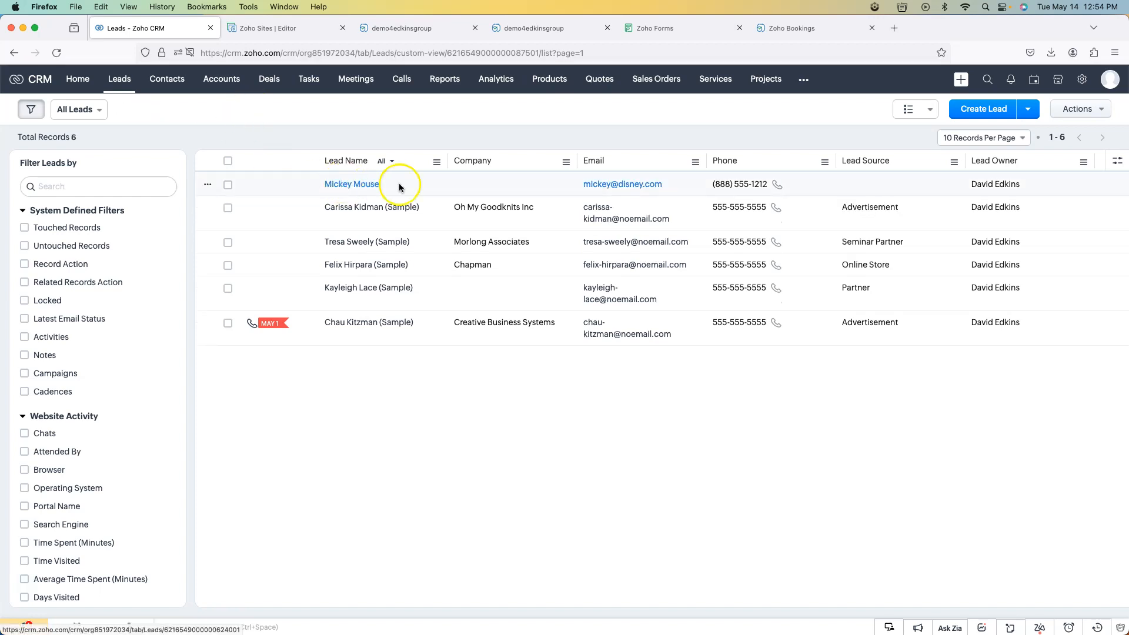
{"action": "left_click", "coordinate": [434, 183]}
{"action": "scroll", "coordinate": [545, 310], "scroll_direction": "down", "scroll_amount": 3}
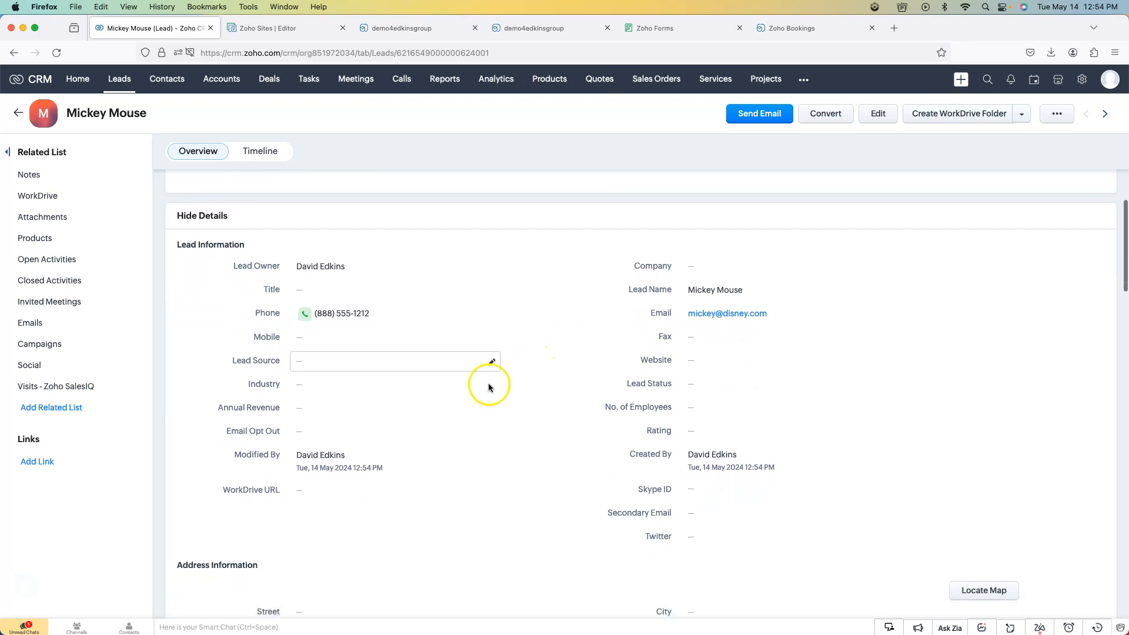
{"action": "scroll", "coordinate": [529, 424], "scroll_direction": "down", "scroll_amount": 2}
{"action": "scroll", "coordinate": [556, 441], "scroll_direction": "down", "scroll_amount": 5}
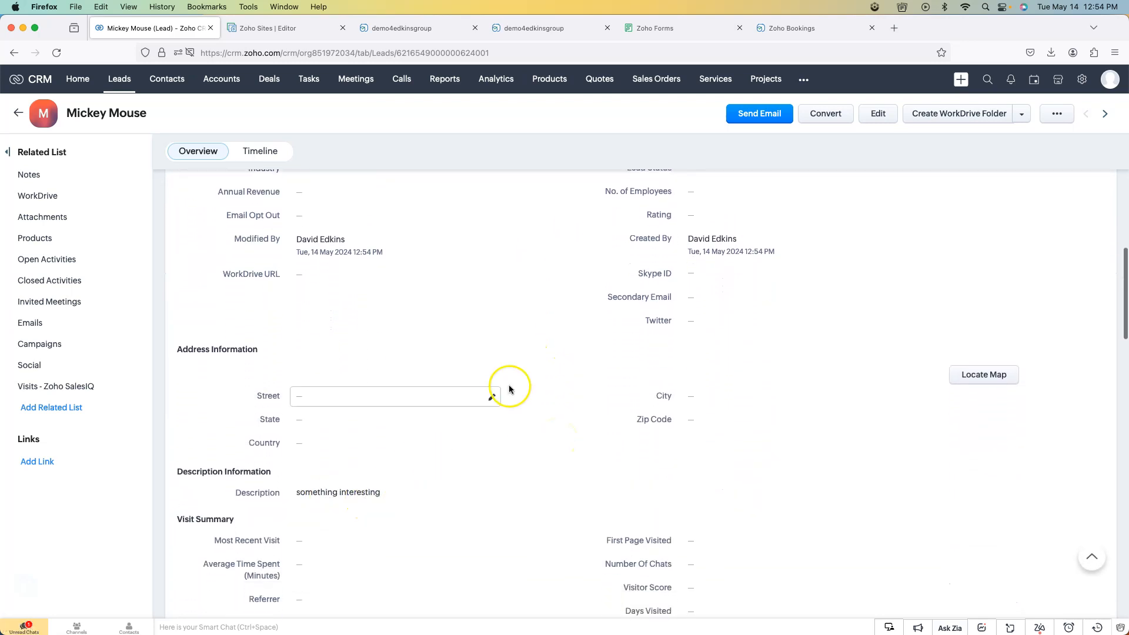
{"action": "scroll", "coordinate": [521, 371], "scroll_direction": "up", "scroll_amount": 10}
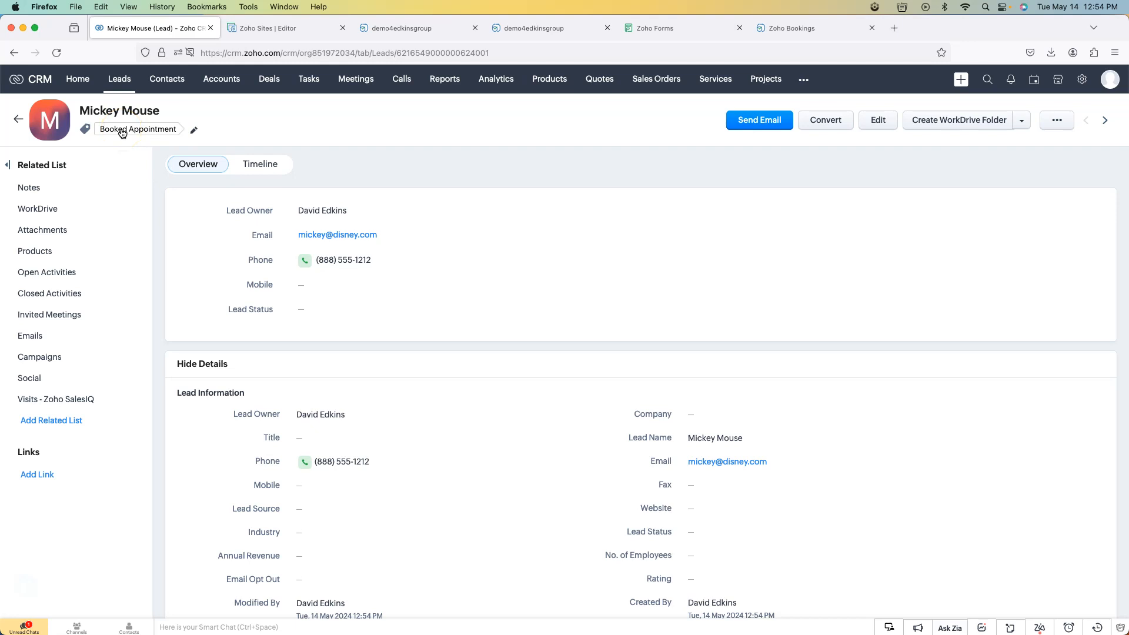
{"action": "left_click", "coordinate": [442, 129]}
- Set the phone country code to United States and schedule the 14 May 2024, 01:00 pm appointment
{"action": "left_click", "coordinate": [417, 30]}
{"action": "left_click", "coordinate": [574, 539]}
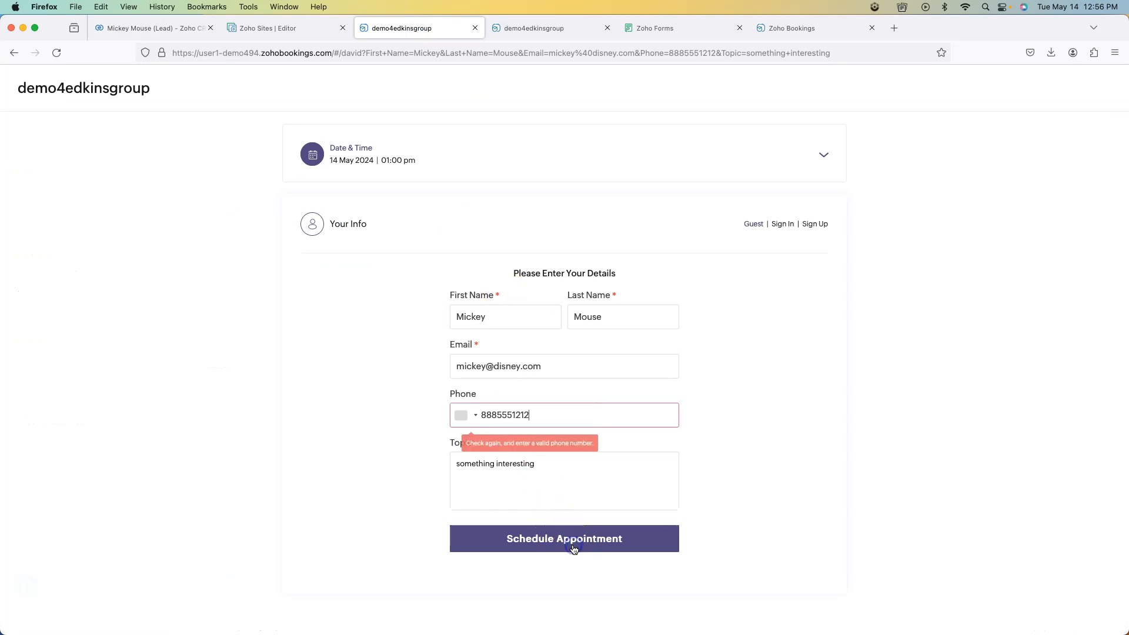
{"action": "left_click", "coordinate": [468, 415]}
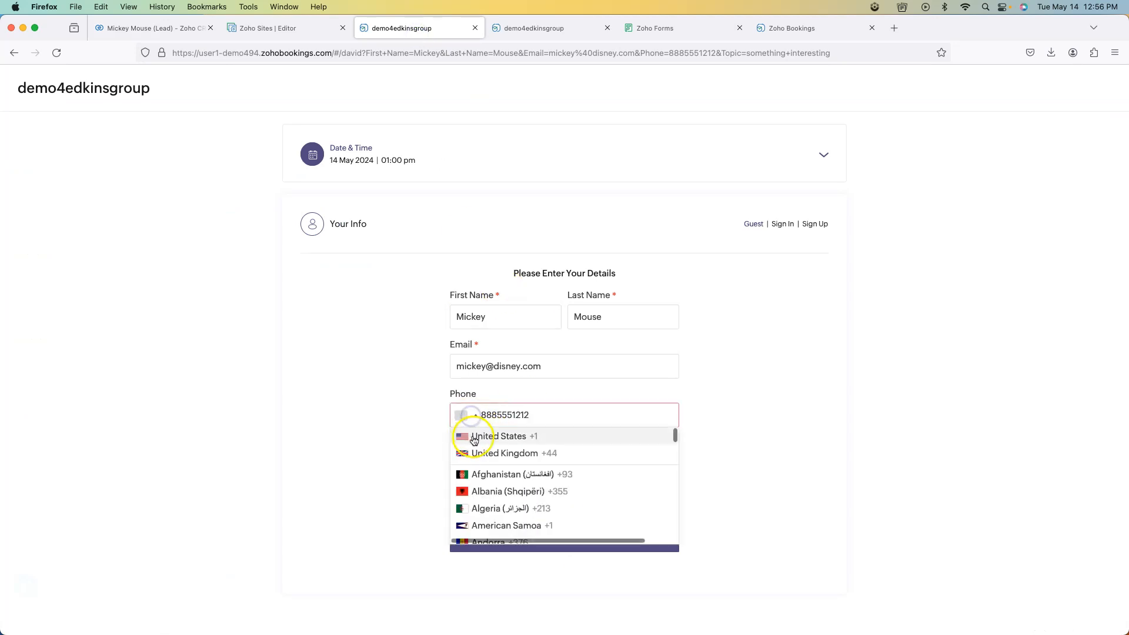
{"action": "left_click", "coordinate": [472, 437]}
{"action": "left_click", "coordinate": [578, 553]}
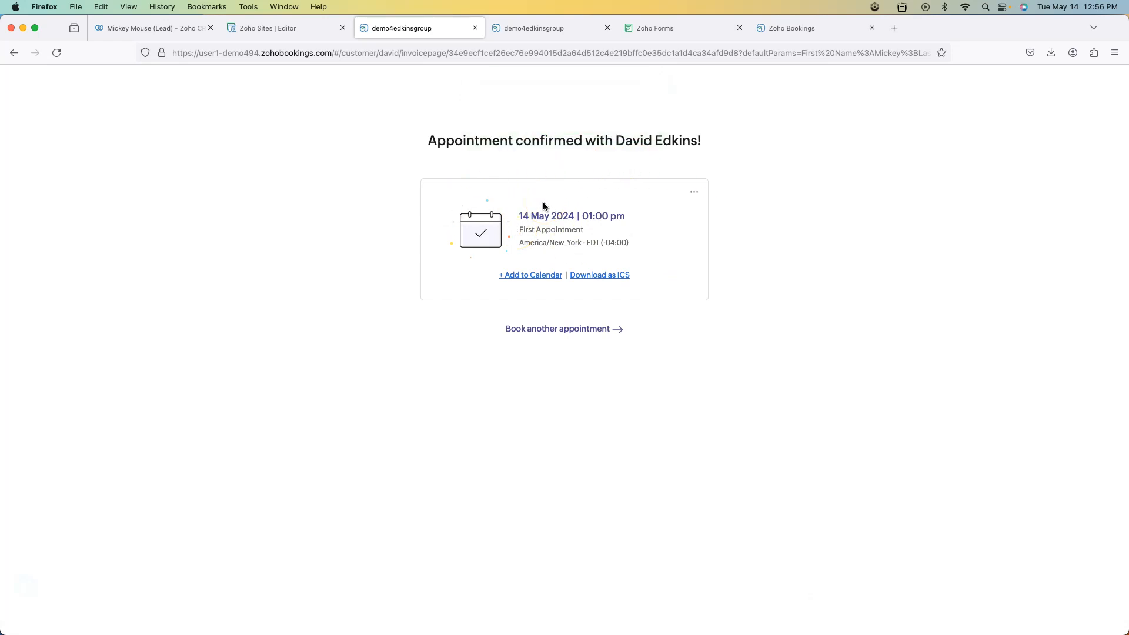
- Recheck the new CRM lead, then close the duplicate prefilled booking tab to reach the Book Time builder
{"action": "left_click", "coordinate": [159, 28]}
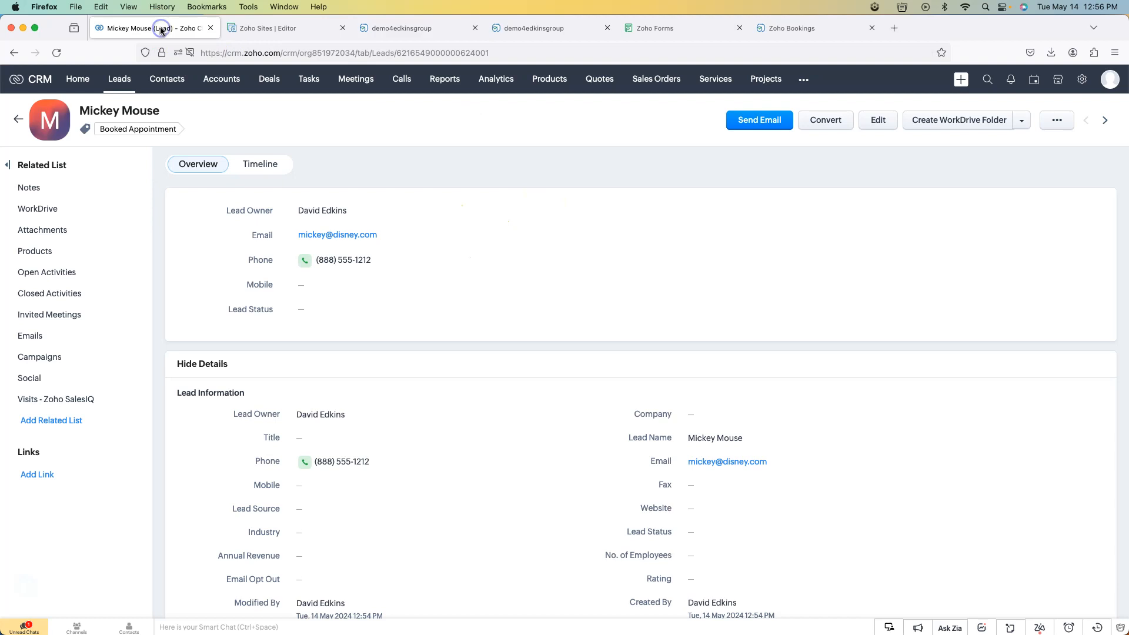
{"action": "left_click", "coordinate": [57, 52]}
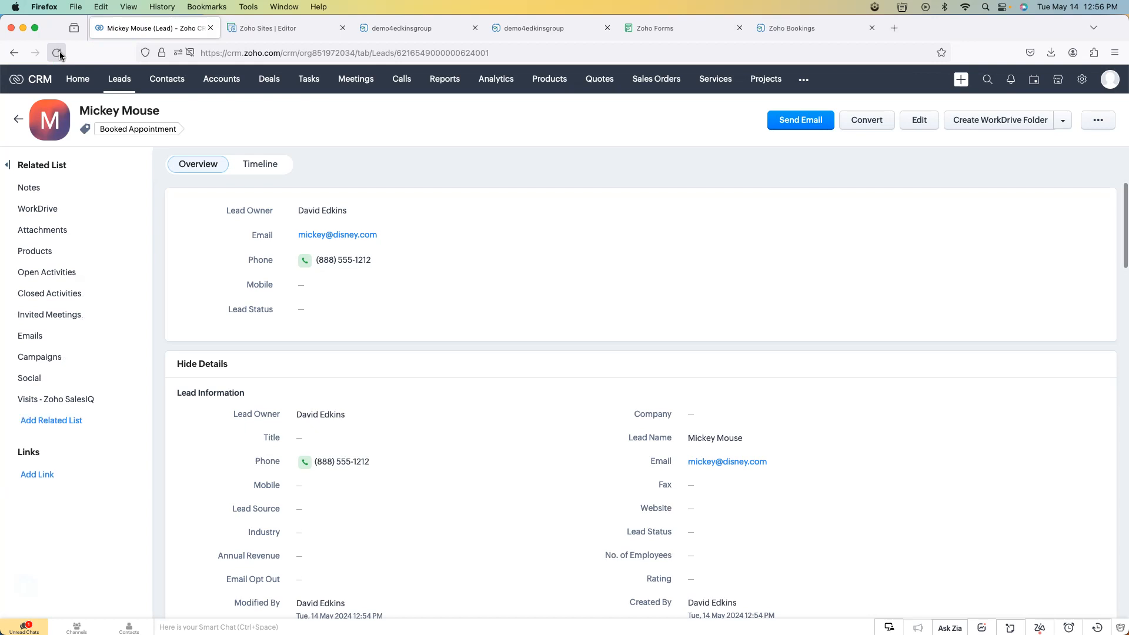
{"action": "left_click", "coordinate": [474, 29]}
{"action": "left_click", "coordinate": [556, 33]}
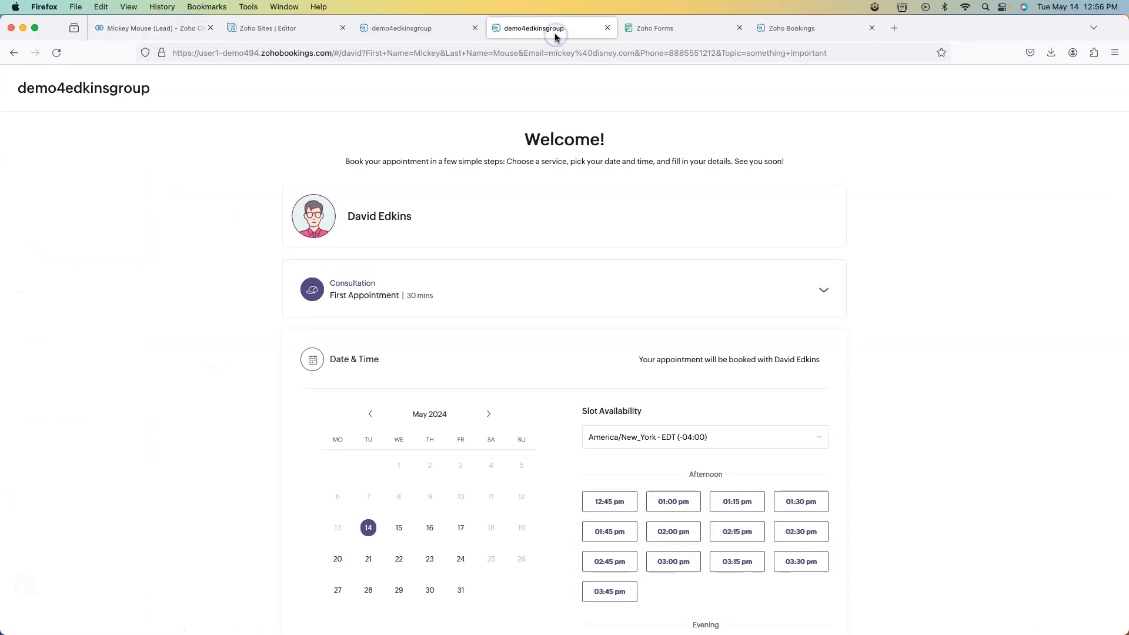
{"action": "left_click", "coordinate": [430, 34]}
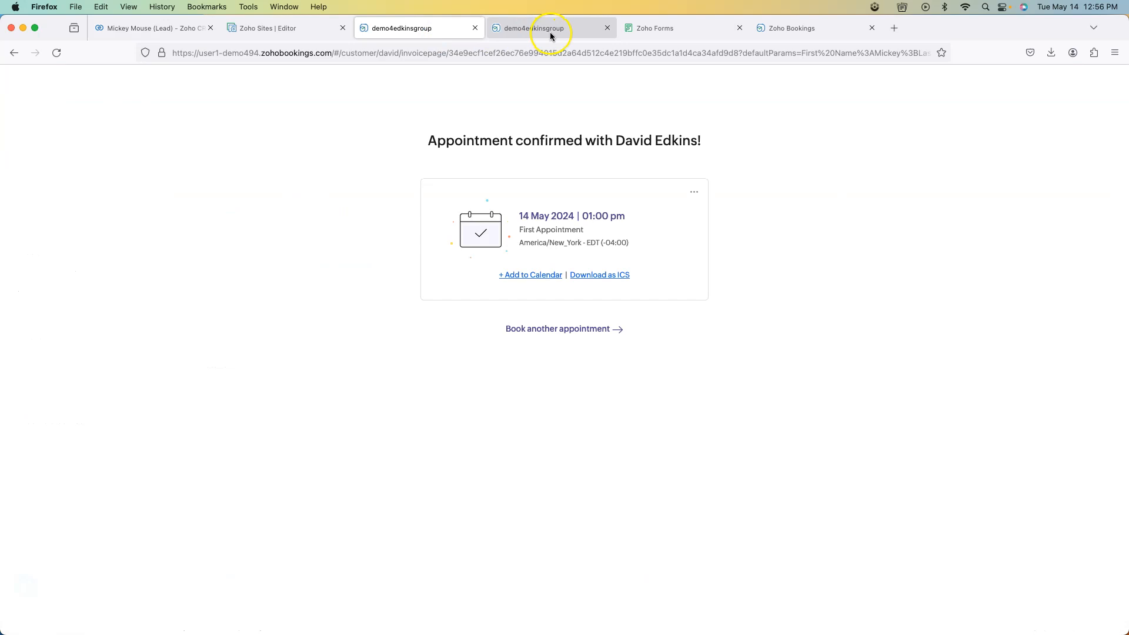
{"action": "left_click", "coordinate": [585, 30]}
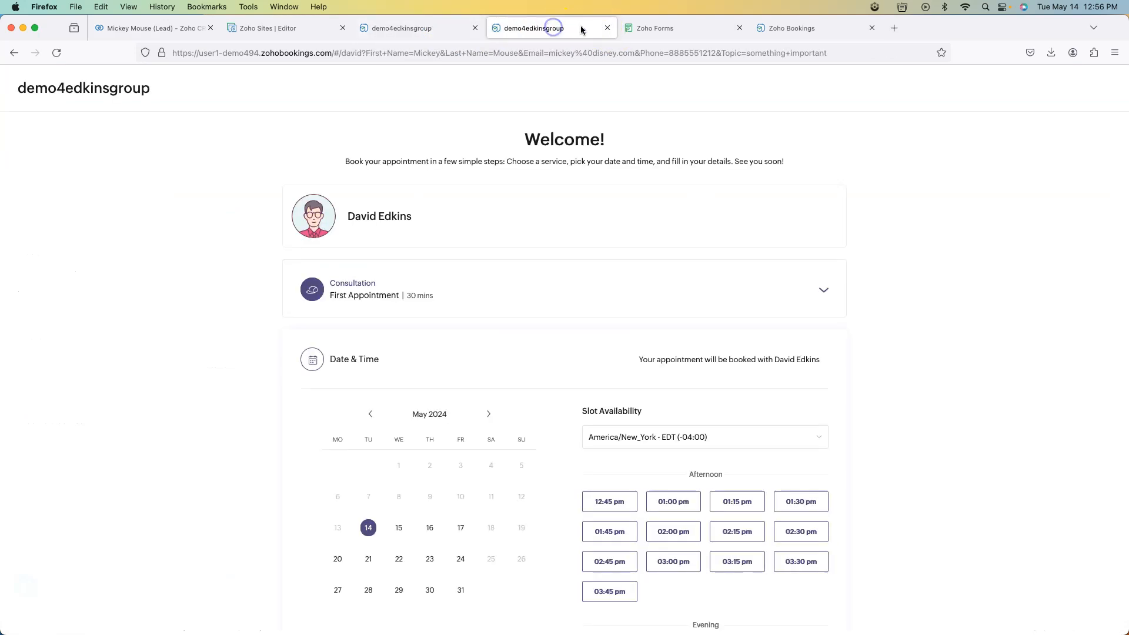
{"action": "left_click", "coordinate": [608, 29]}
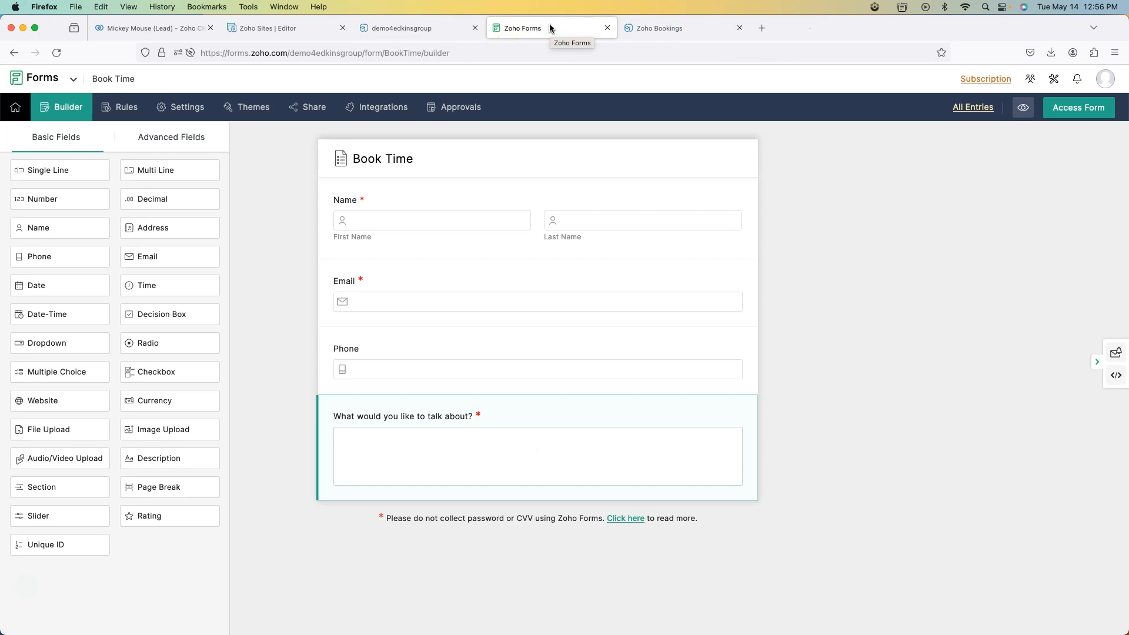
{"action": "left_click", "coordinate": [517, 261]}
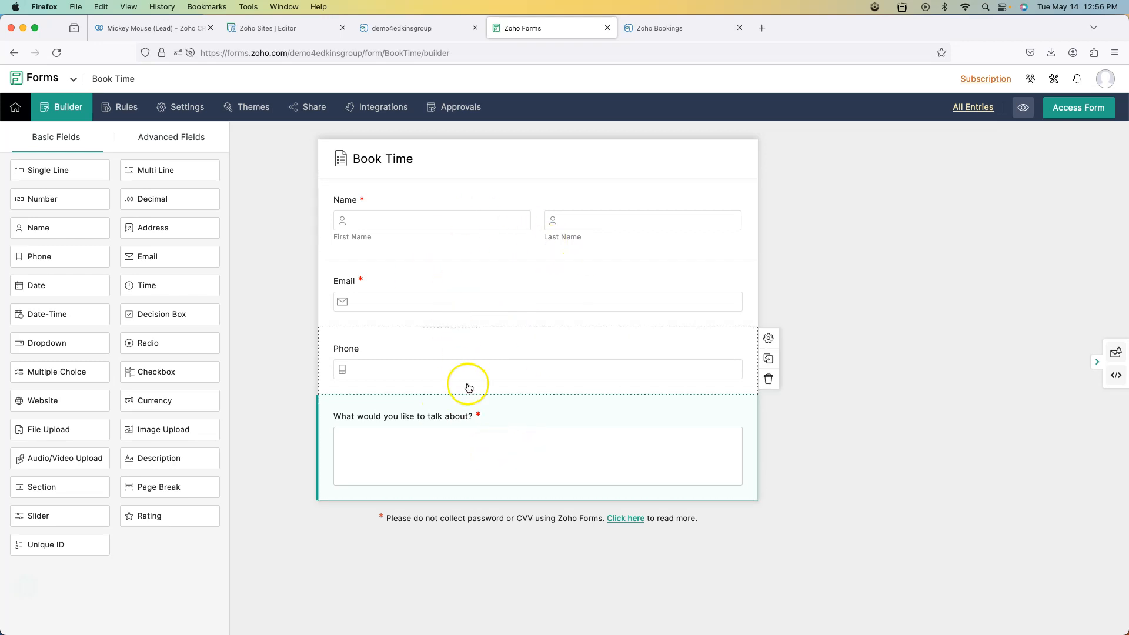
- Start a new One-on-One consultation in Zoho Bookings with the demo4edkinsgroup workspace
{"action": "left_click", "coordinate": [678, 25]}
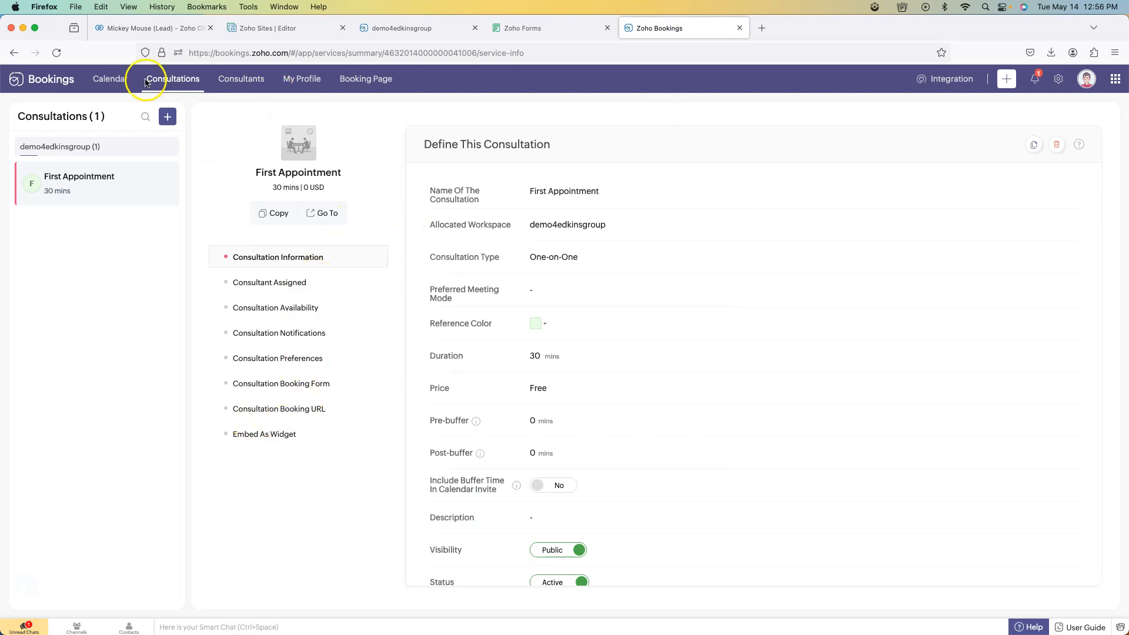
{"action": "left_click", "coordinate": [170, 117]}
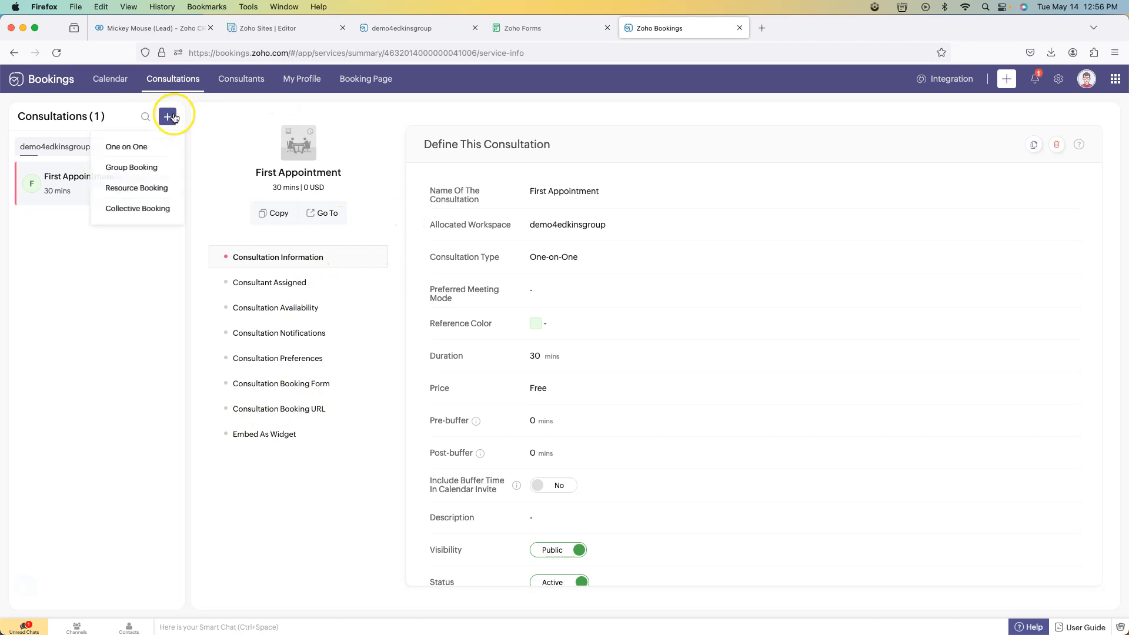
{"action": "left_click", "coordinate": [152, 145]}
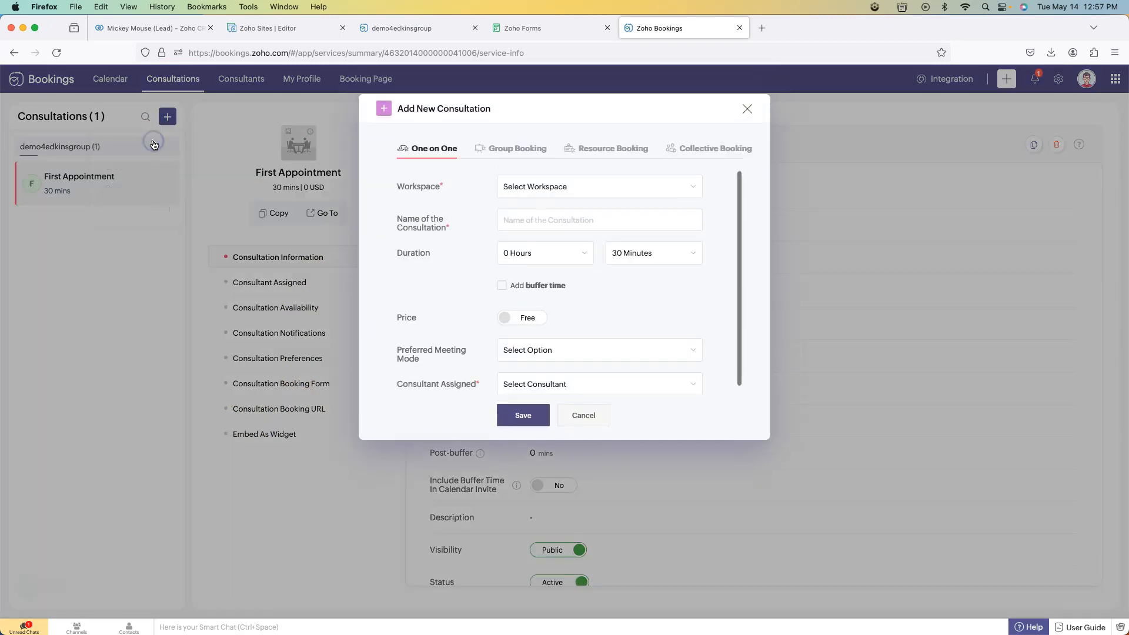
{"action": "left_click", "coordinate": [548, 186]}
{"action": "left_click", "coordinate": [568, 207]}
{"action": "left_click", "coordinate": [578, 223]}
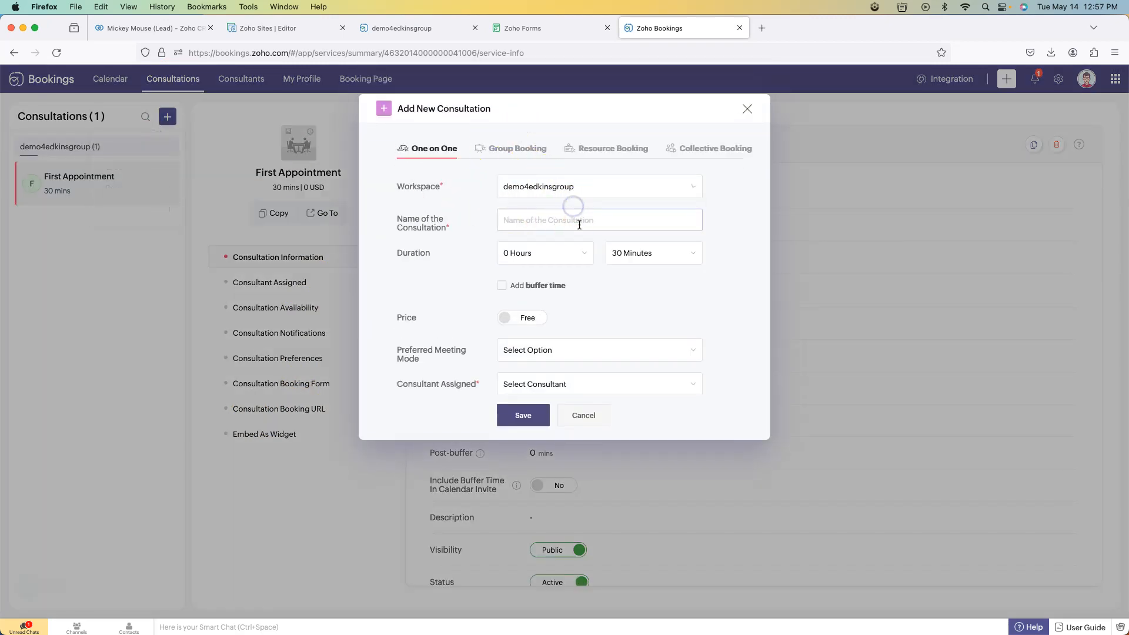
- Review the assignable consultants and meeting mode options, then cancel without adding the consultation
{"action": "scroll", "coordinate": [619, 281], "scroll_direction": "down", "scroll_amount": 1}
{"action": "left_click", "coordinate": [576, 376]}
{"action": "left_click", "coordinate": [632, 296]}
{"action": "left_click", "coordinate": [606, 345]}
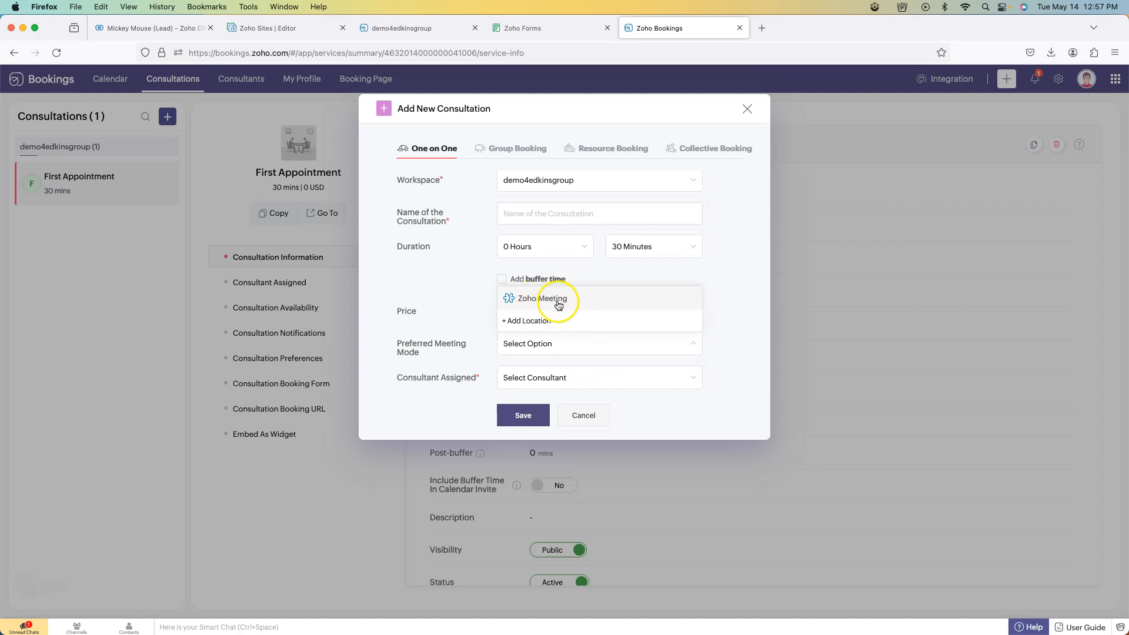
{"action": "left_click", "coordinate": [722, 280]}
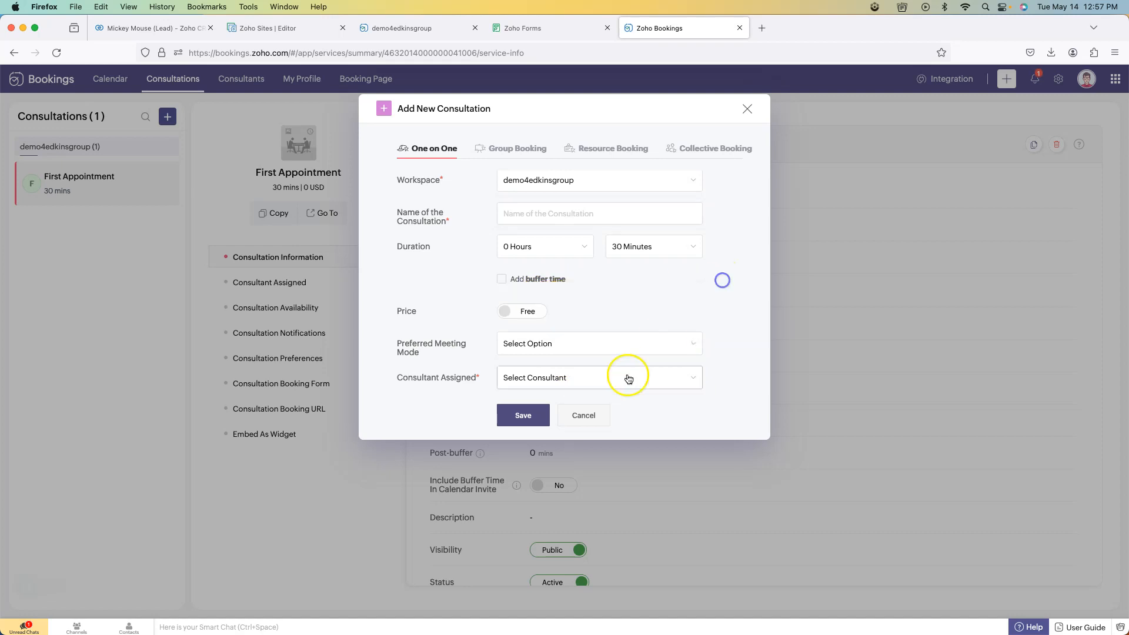
{"action": "left_click", "coordinate": [588, 413]}
{"action": "mouse_move", "coordinate": [483, 452]}
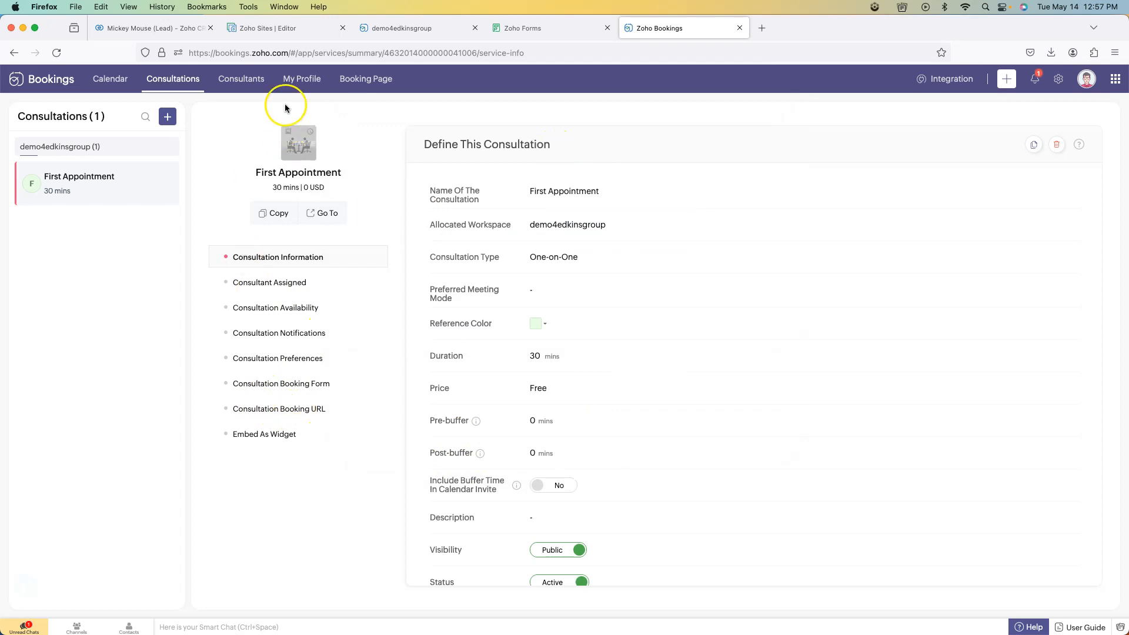
- Show the Consultant Booking URL under My Profile and save its slug unchanged as david
{"action": "left_click", "coordinate": [299, 79]}
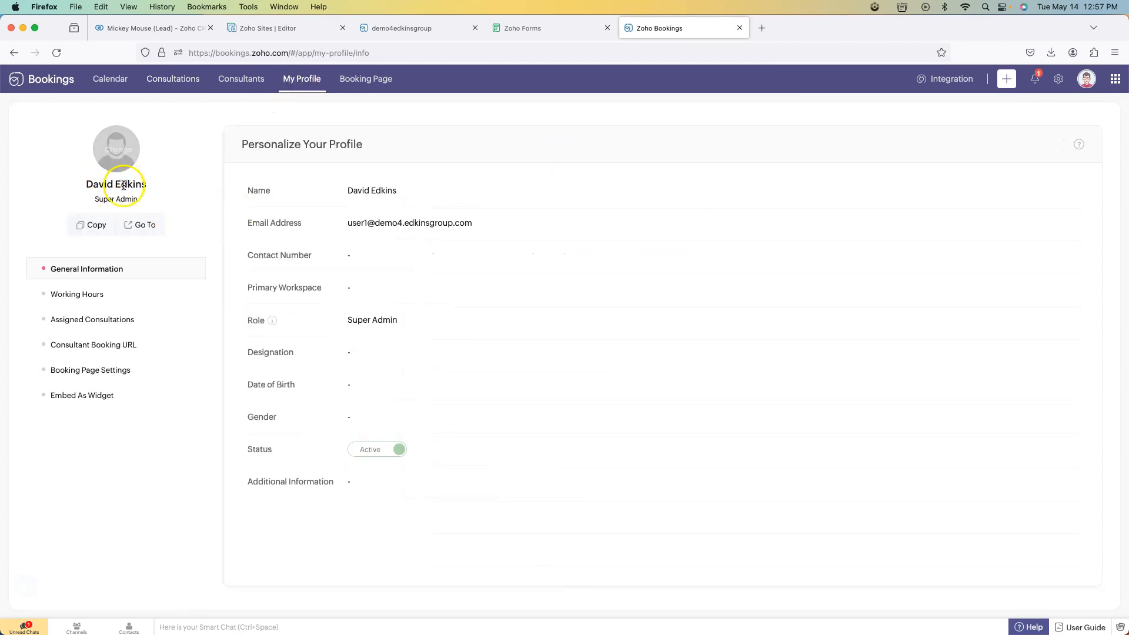
{"action": "left_click", "coordinate": [96, 345]}
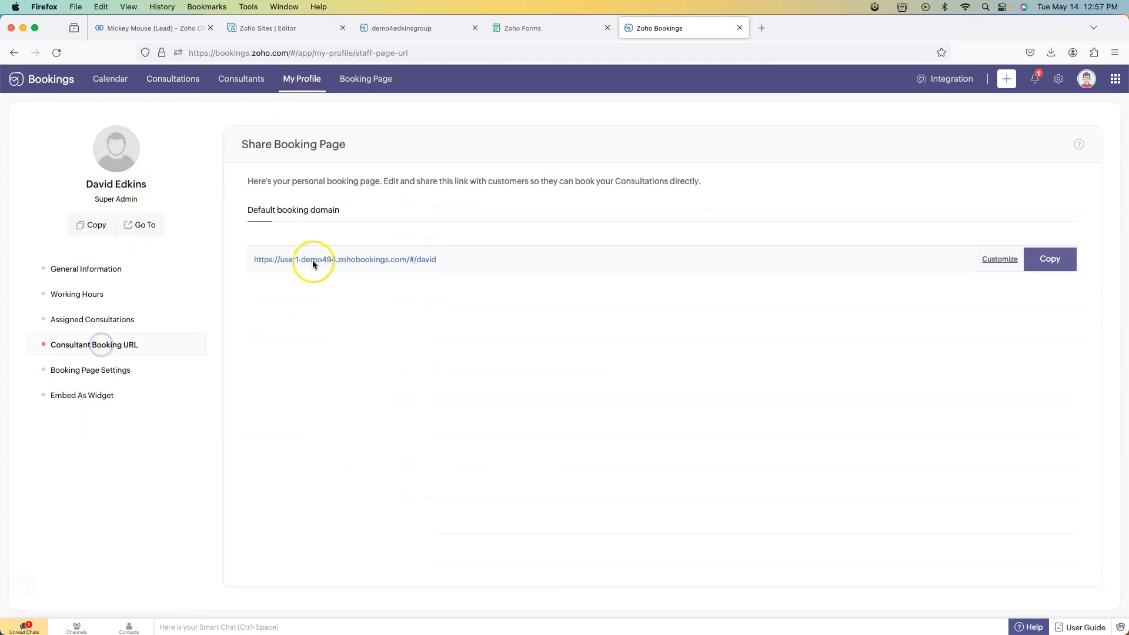
{"action": "left_click", "coordinate": [991, 259]}
{"action": "left_click", "coordinate": [1009, 285]}
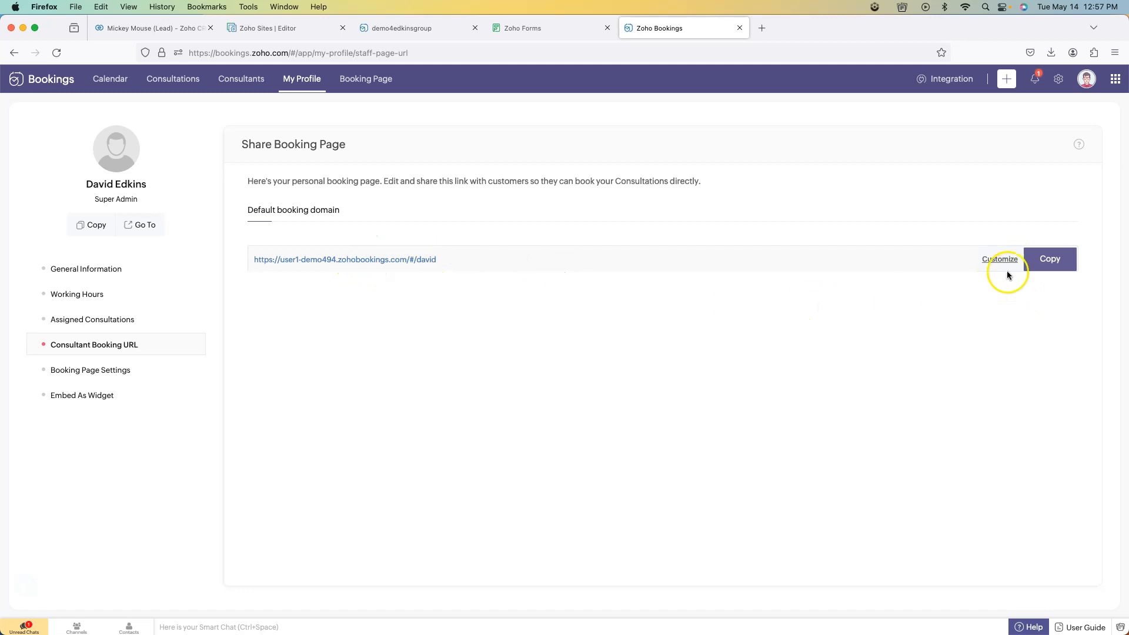
{"action": "left_click", "coordinate": [531, 26]}
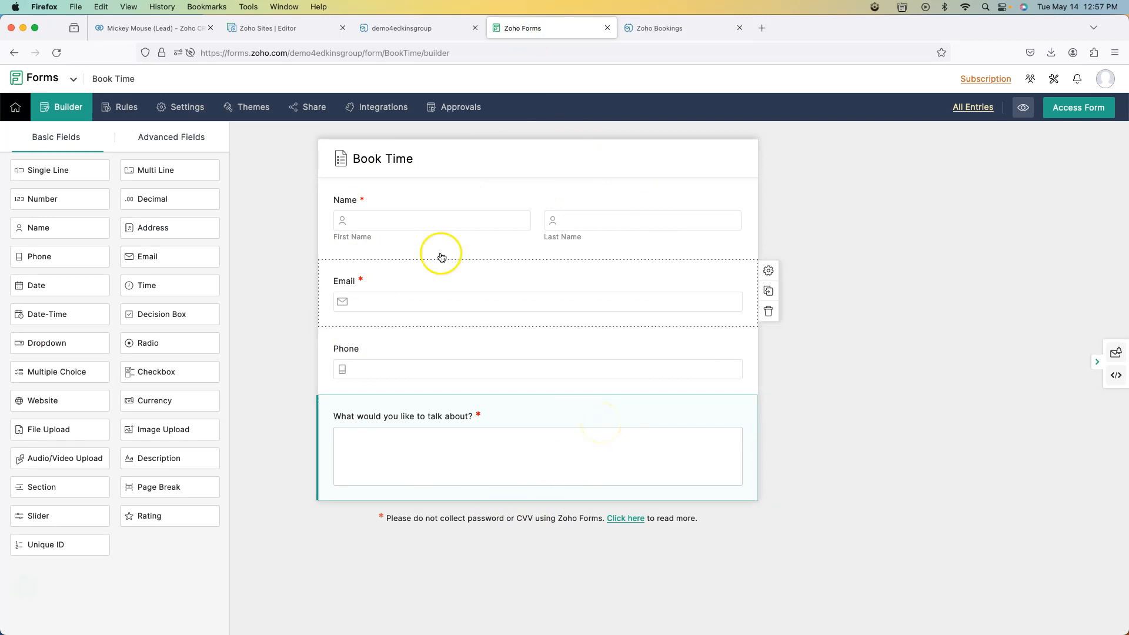
- Open the Book Time form's Integrations settings to see its Zoho CRM Leads field mapping
{"action": "left_click", "coordinate": [183, 109]}
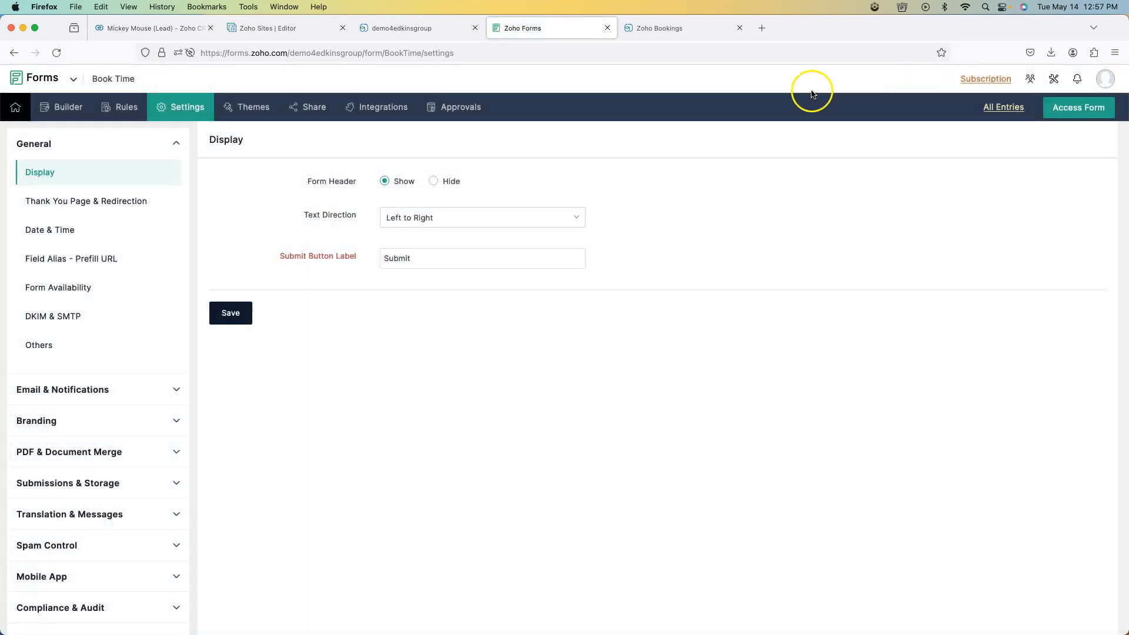
{"action": "left_click", "coordinate": [380, 104]}
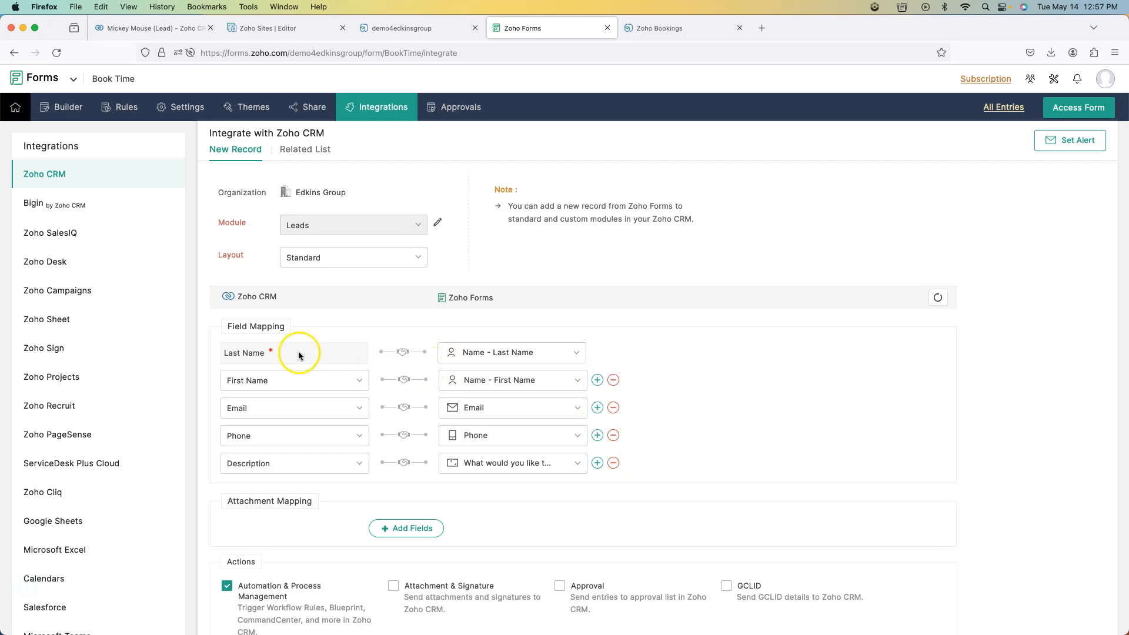
{"action": "left_click", "coordinate": [499, 352]}
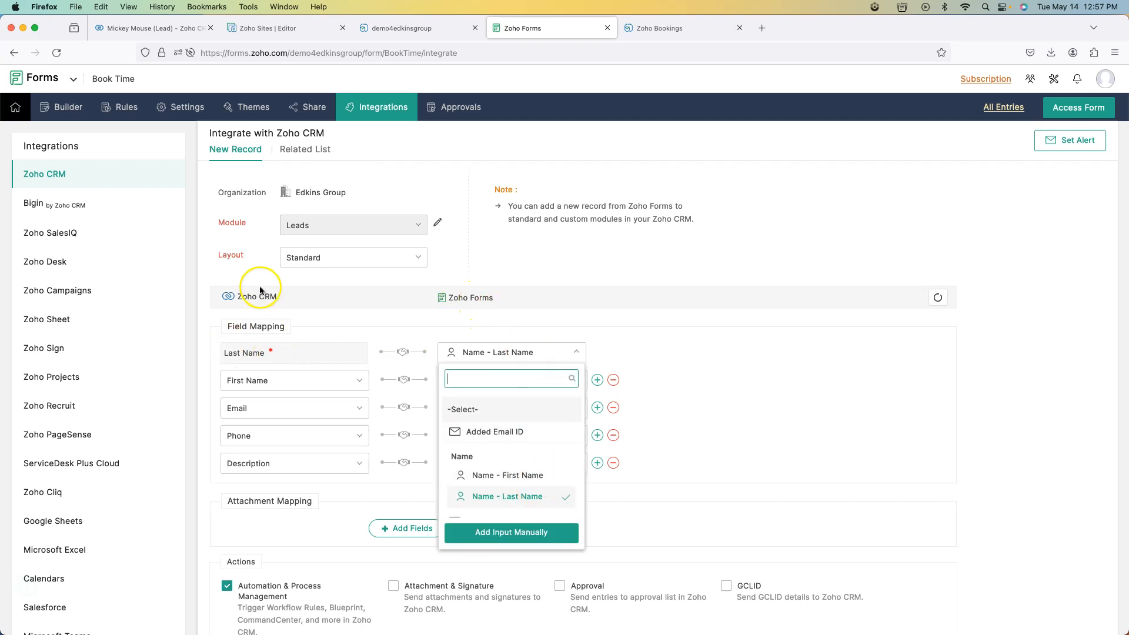
{"action": "scroll", "coordinate": [511, 458], "scroll_direction": "down", "scroll_amount": 2}
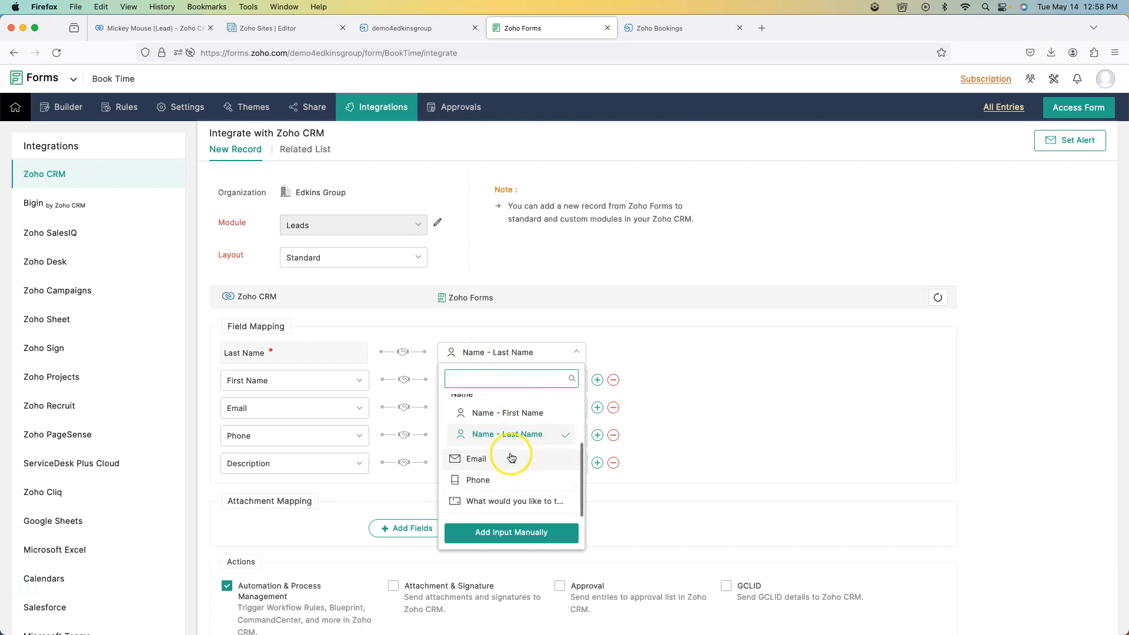
{"action": "scroll", "coordinate": [518, 446], "scroll_direction": "up", "scroll_amount": 2}
{"action": "scroll", "coordinate": [518, 445], "scroll_direction": "down", "scroll_amount": 2}
{"action": "left_click", "coordinate": [625, 346]}
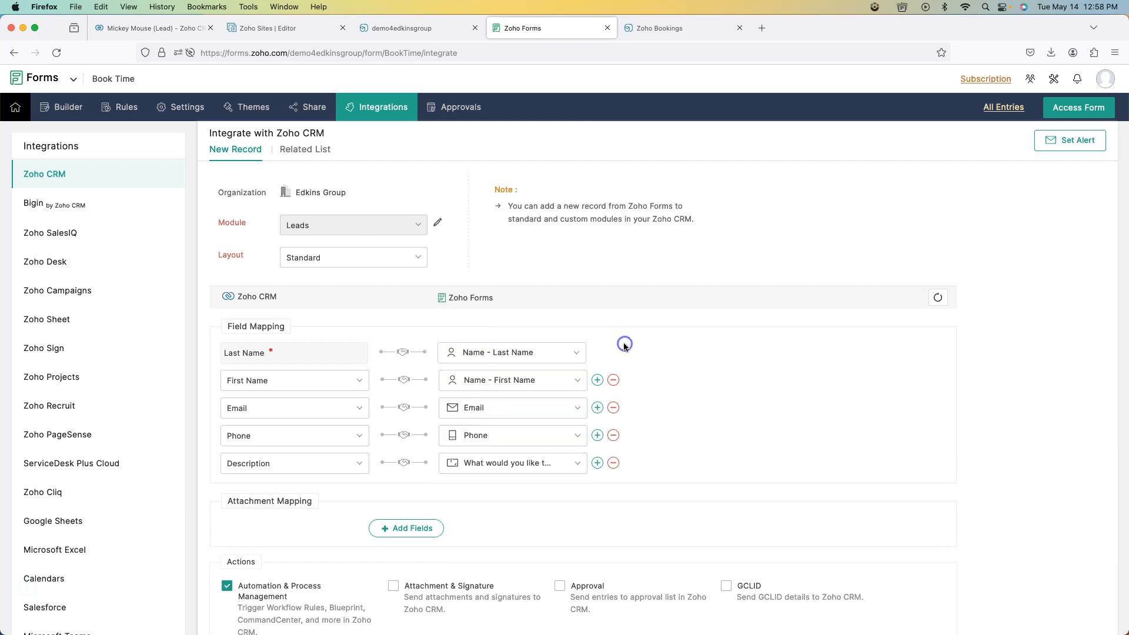
{"action": "left_click", "coordinate": [597, 462]}
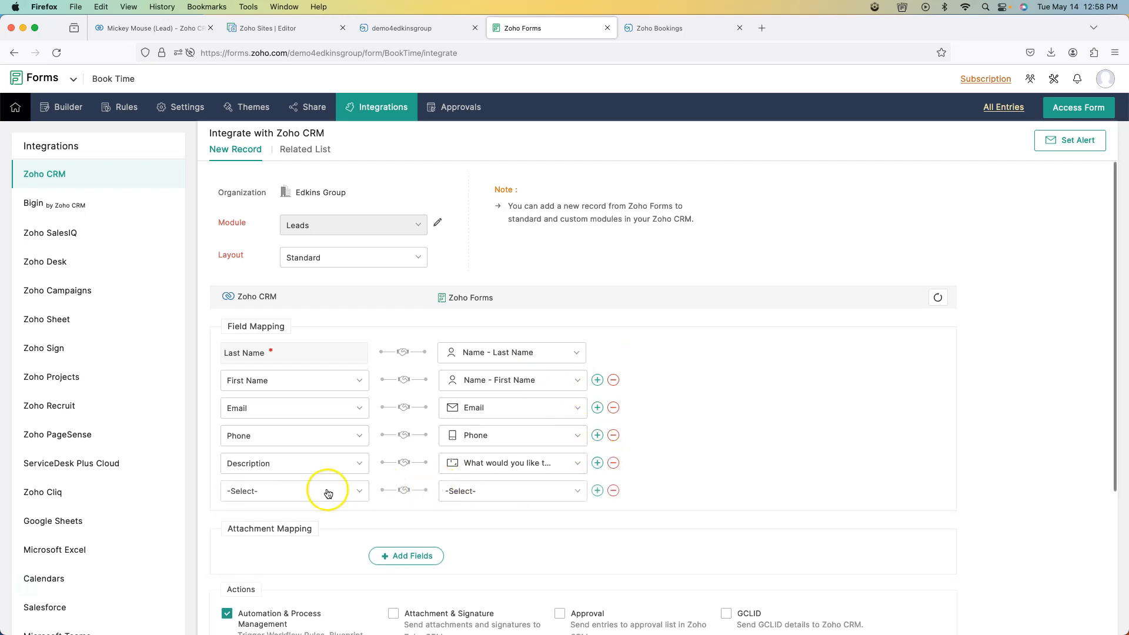
{"action": "left_click", "coordinate": [328, 493]}
{"action": "left_click", "coordinate": [474, 492]}
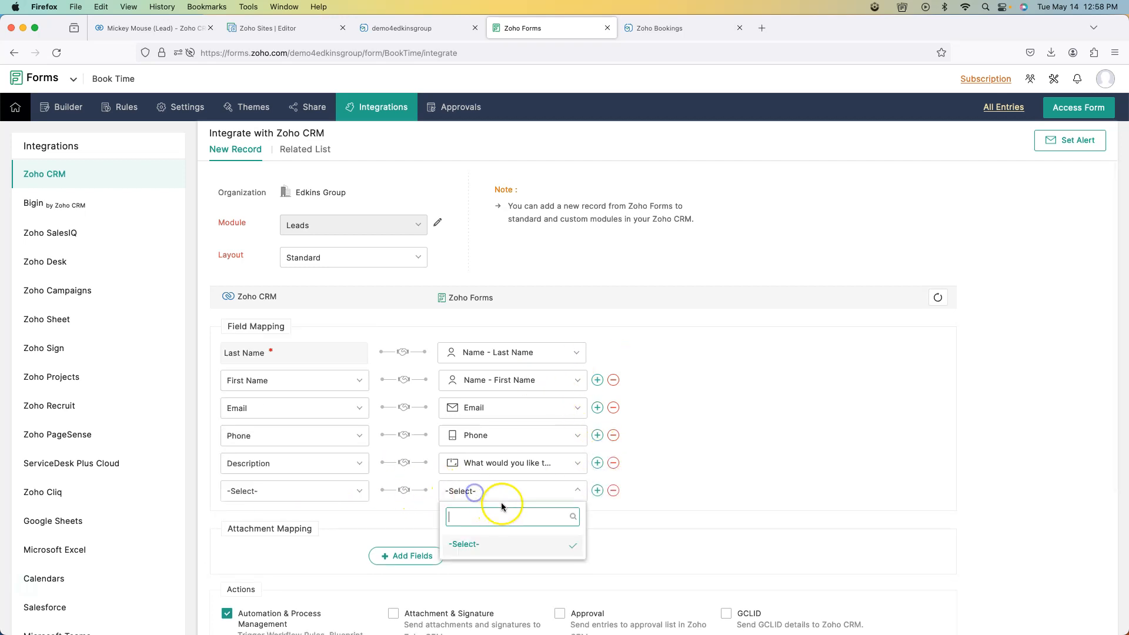
{"action": "left_click", "coordinate": [613, 490]}
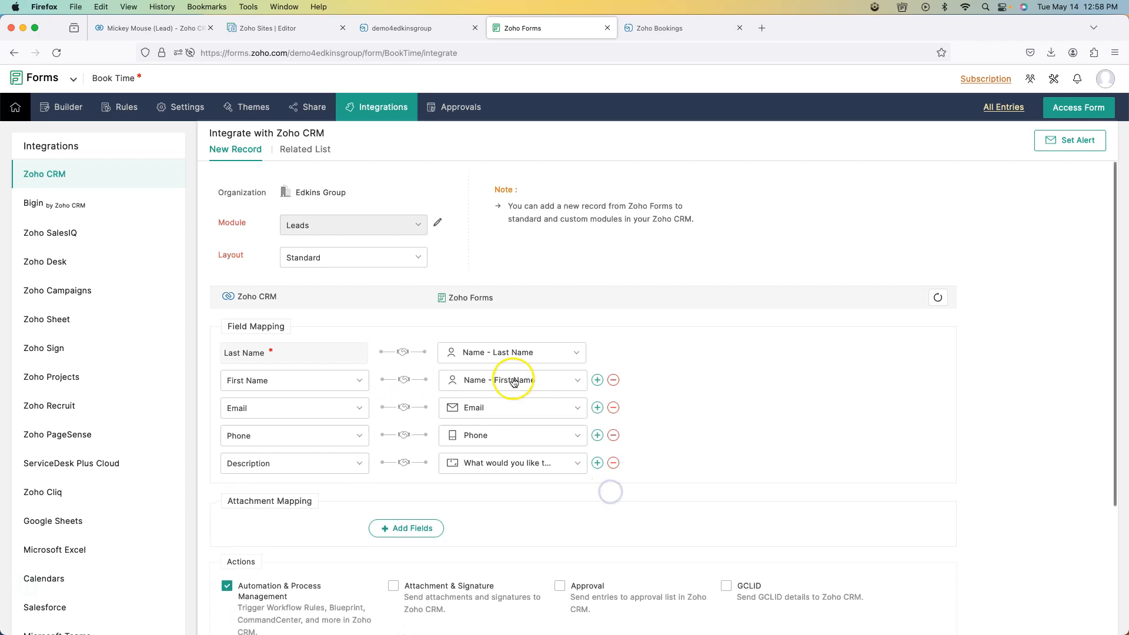
{"action": "scroll", "coordinate": [662, 376], "scroll_direction": "down", "scroll_amount": 3}
{"action": "scroll", "coordinate": [662, 377], "scroll_direction": "down", "scroll_amount": 1}
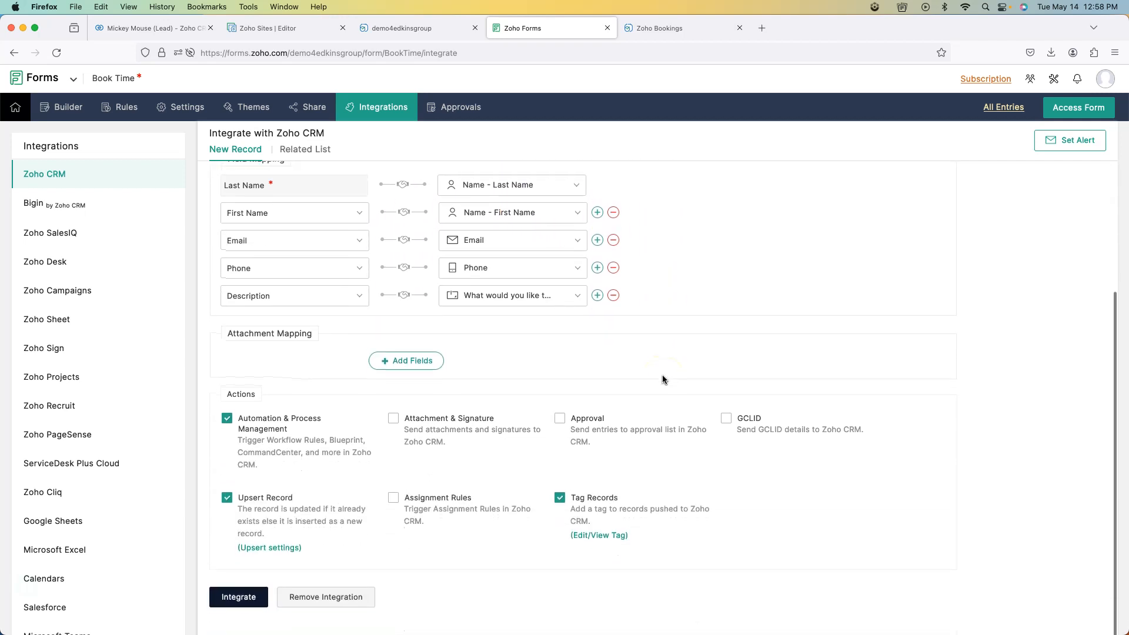
- Review the CRM record tag and upsert settings, close both unchanged, and return to the Leads field mapping
{"action": "left_click", "coordinate": [609, 534]}
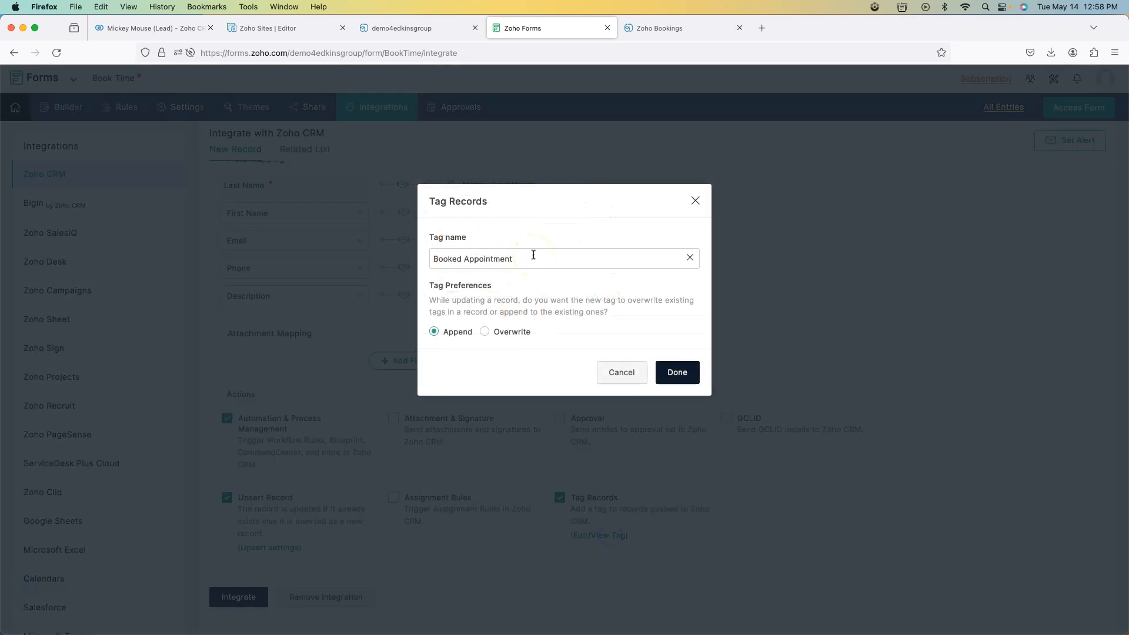
{"action": "left_click", "coordinate": [626, 373]}
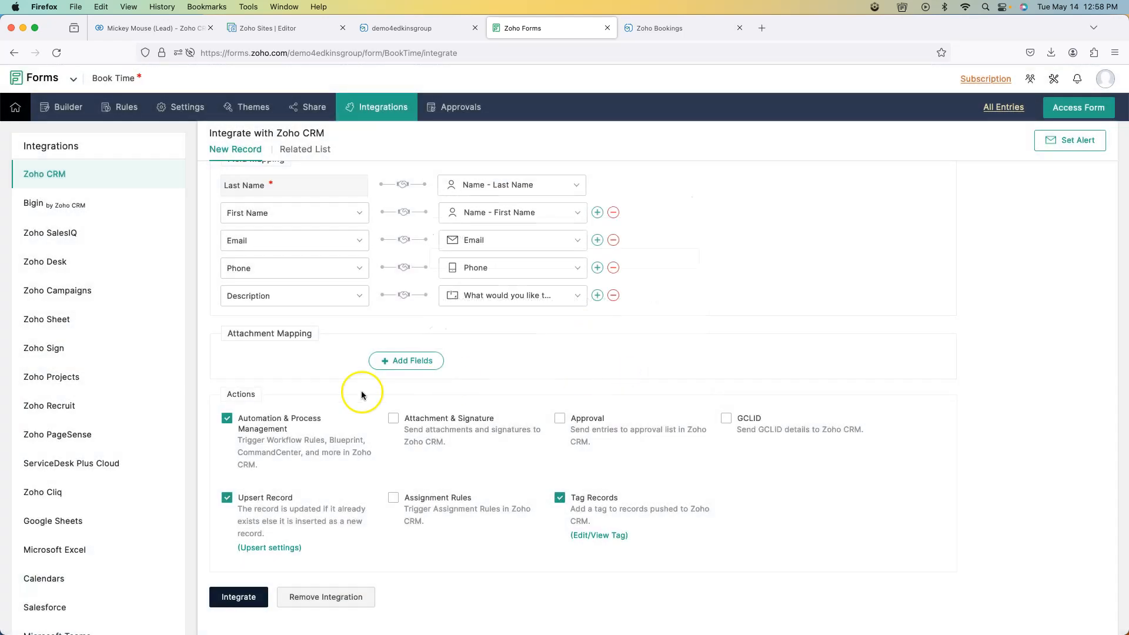
{"action": "left_click", "coordinate": [277, 419]}
{"action": "left_click", "coordinate": [262, 499]}
{"action": "left_click", "coordinate": [287, 547]}
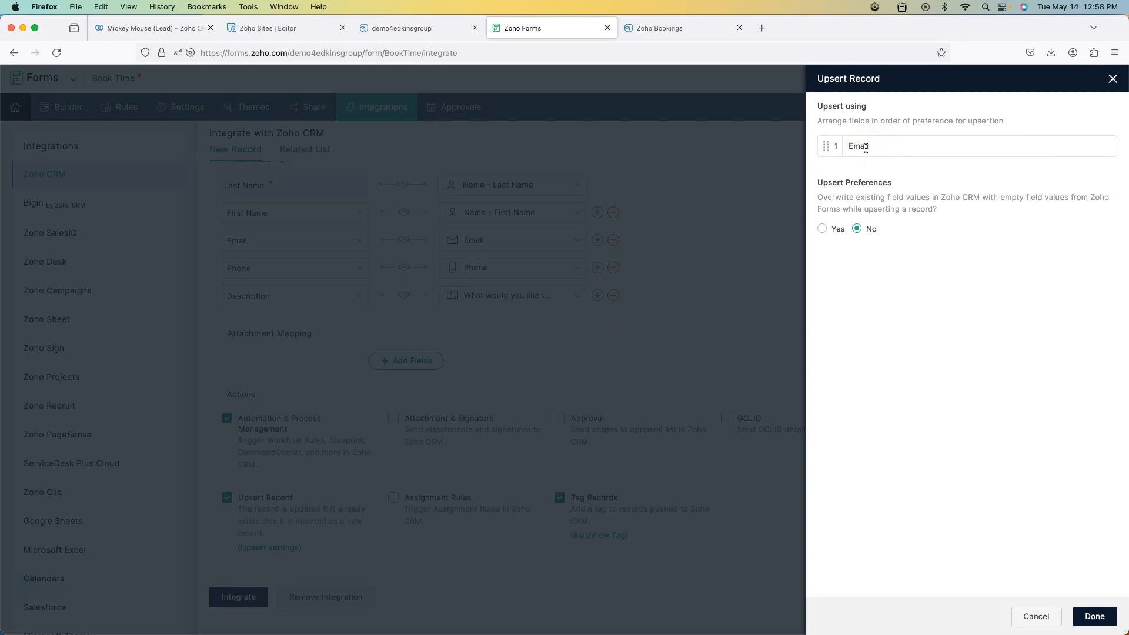
{"action": "left_click", "coordinate": [1038, 619]}
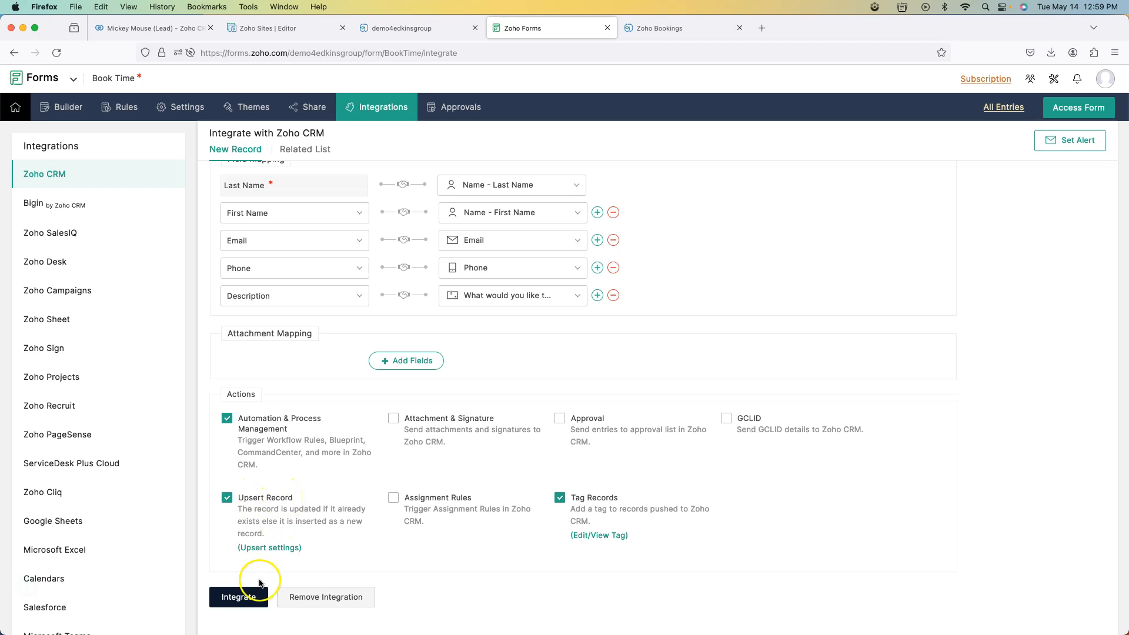
{"action": "scroll", "coordinate": [339, 509], "scroll_direction": "down", "scroll_amount": 1}
{"action": "scroll", "coordinate": [338, 508], "scroll_direction": "up", "scroll_amount": 3}
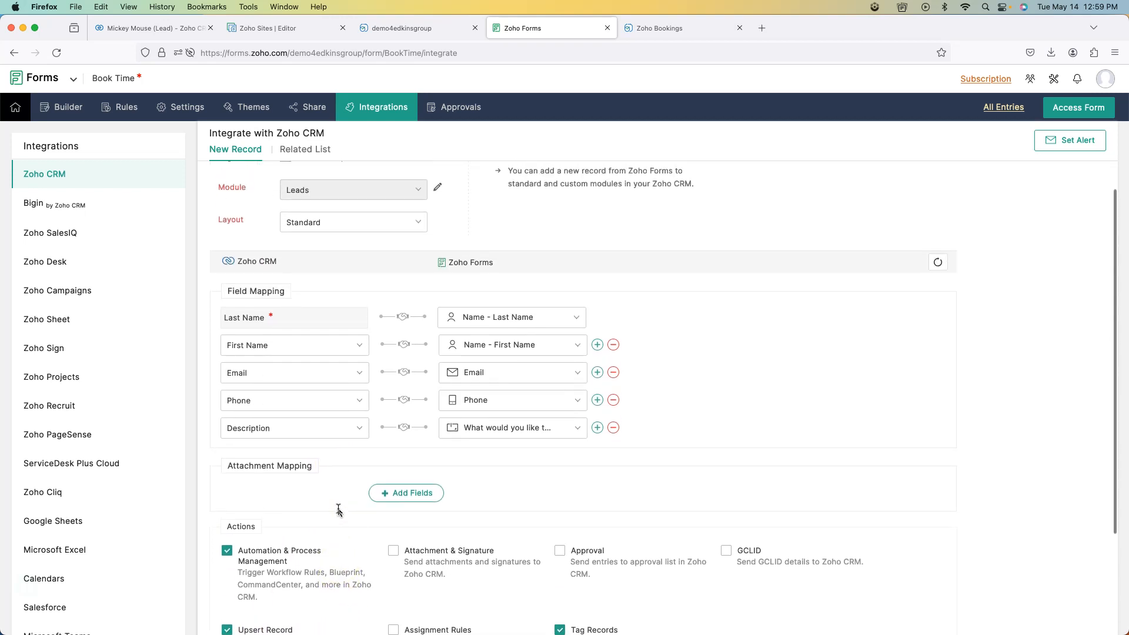
- Open Thank You Page & Redirection and compare the redirect URL with the /#/david Bookings page link
{"action": "left_click", "coordinate": [194, 107]}
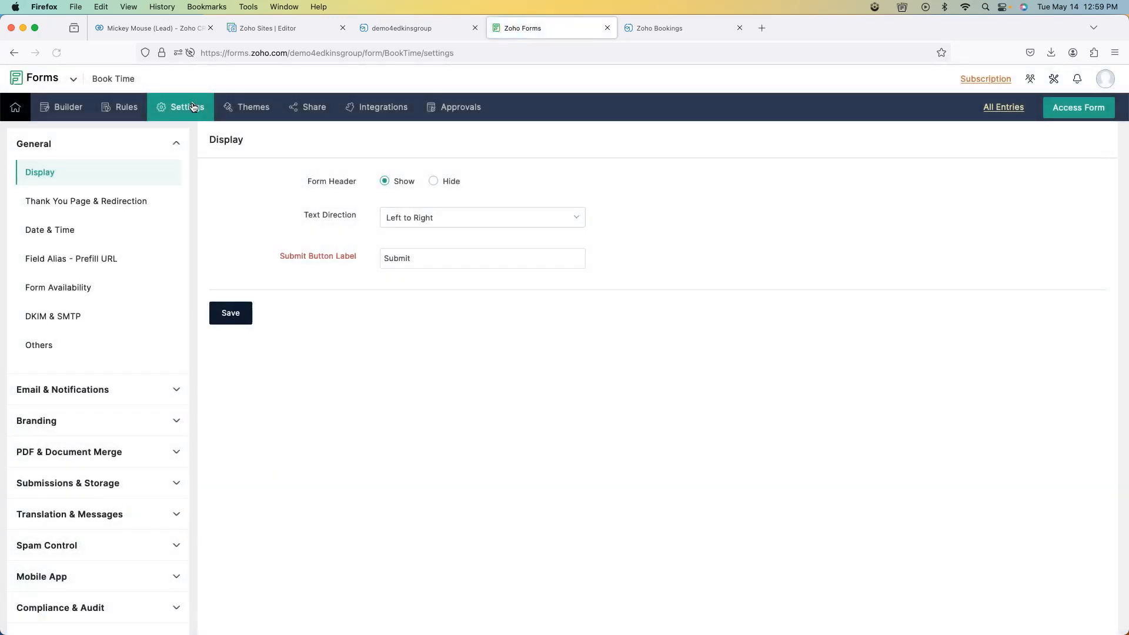
{"action": "left_click", "coordinate": [99, 202]}
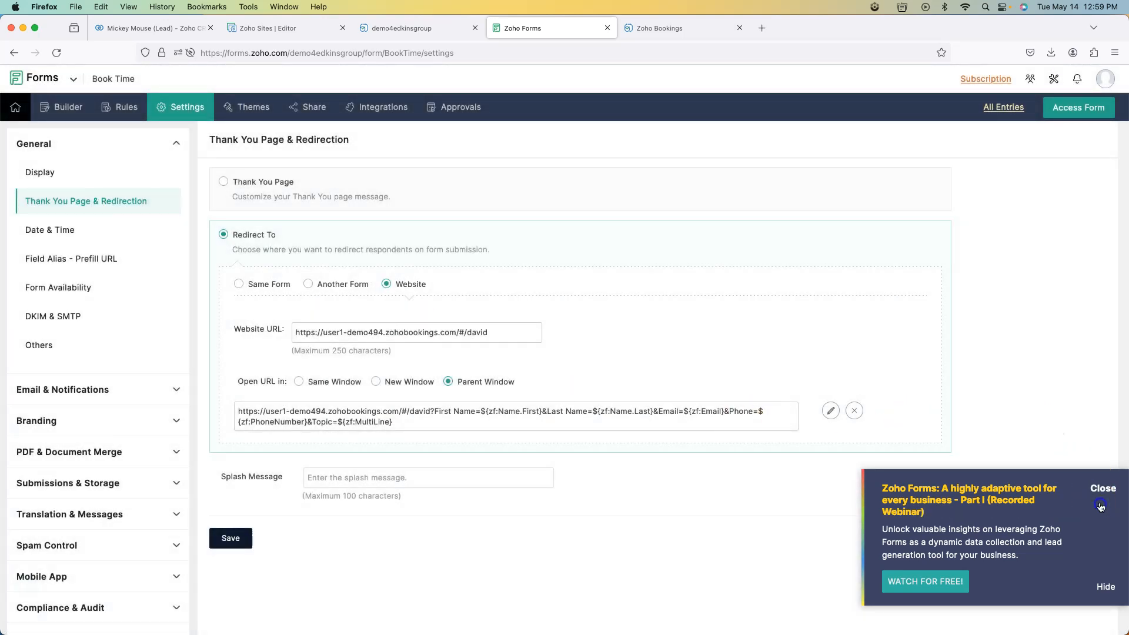
{"action": "left_click", "coordinate": [1100, 505]}
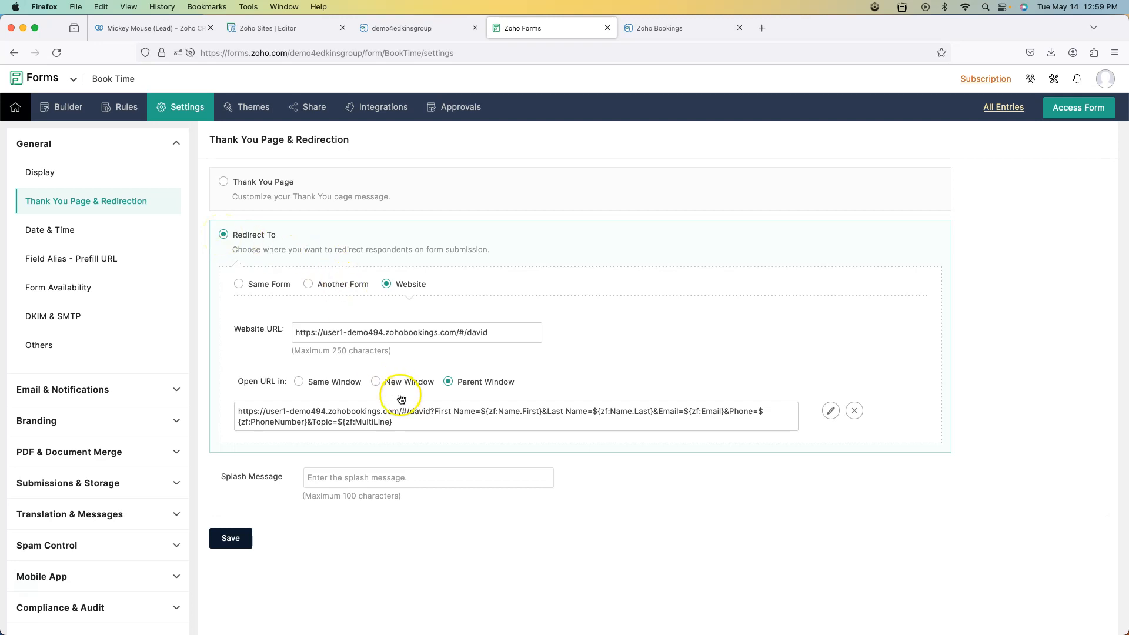
{"action": "left_click_drag", "start_coordinate": [431, 411], "coordinate": [238, 411]}
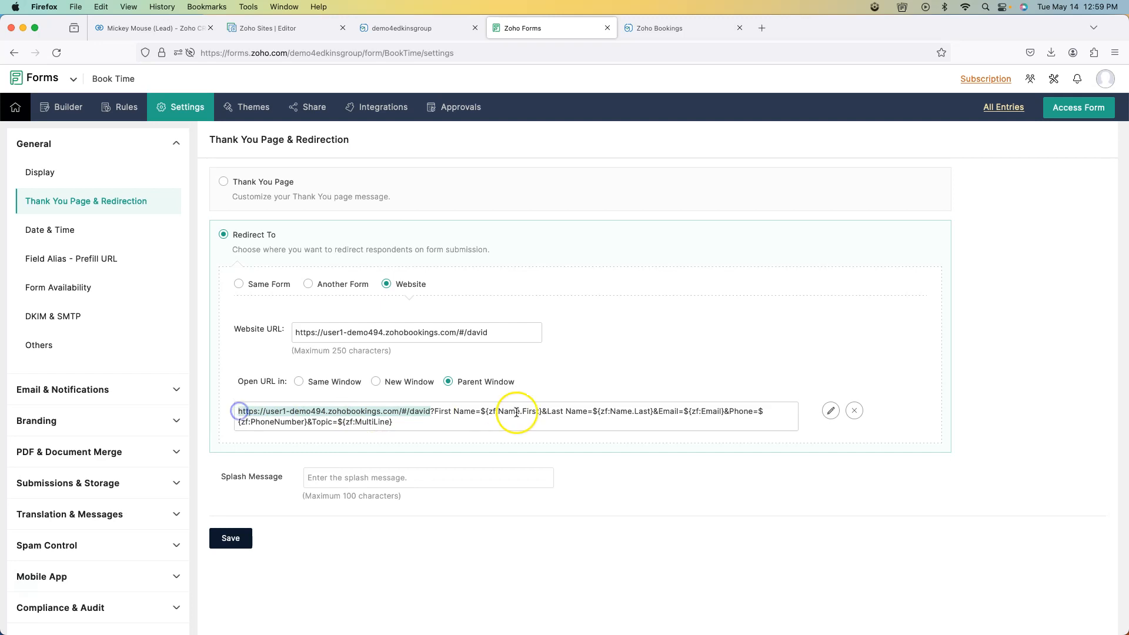
{"action": "left_click", "coordinate": [660, 30]}
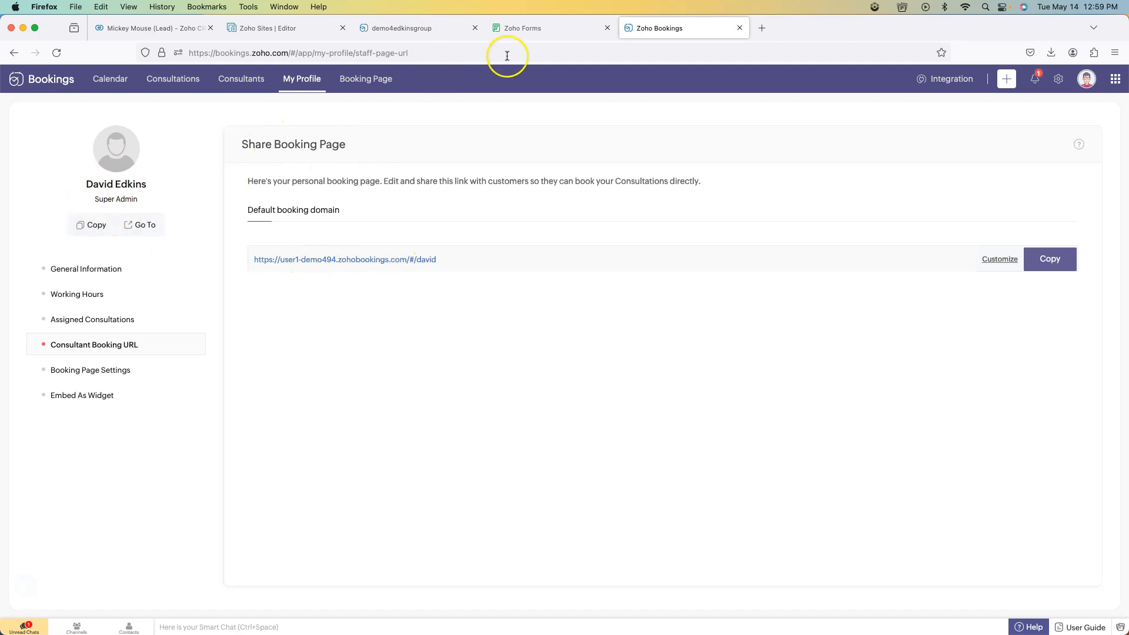
{"action": "left_click", "coordinate": [556, 32]}
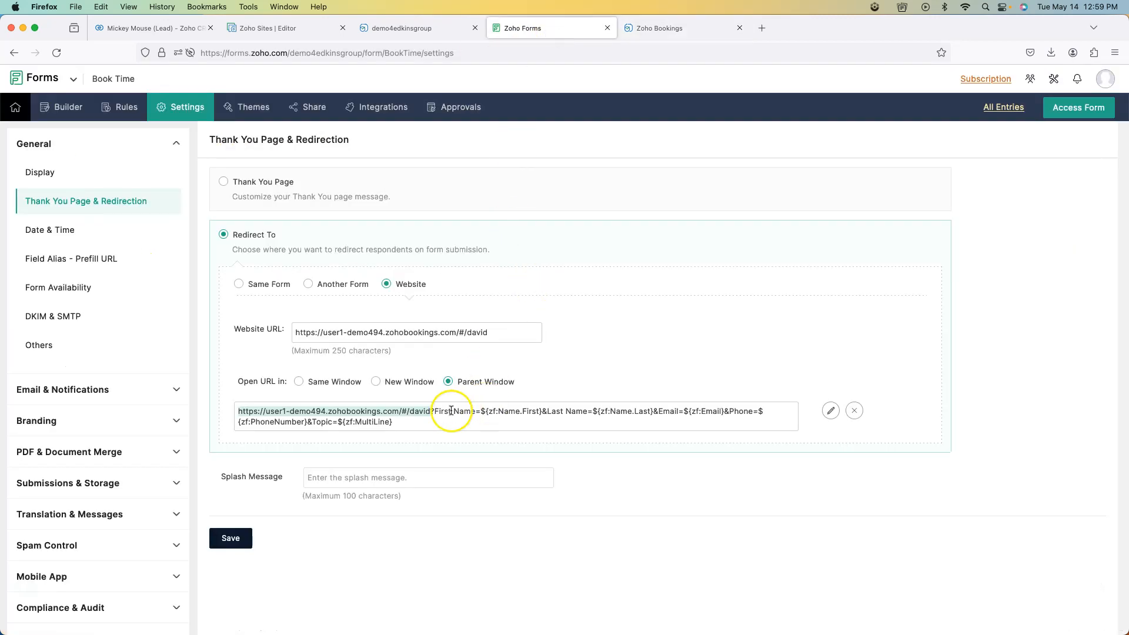
- Inspect the URL-parameter mapping, leaving the First Name and Topic form fields unchanged
{"action": "left_click", "coordinate": [830, 411]}
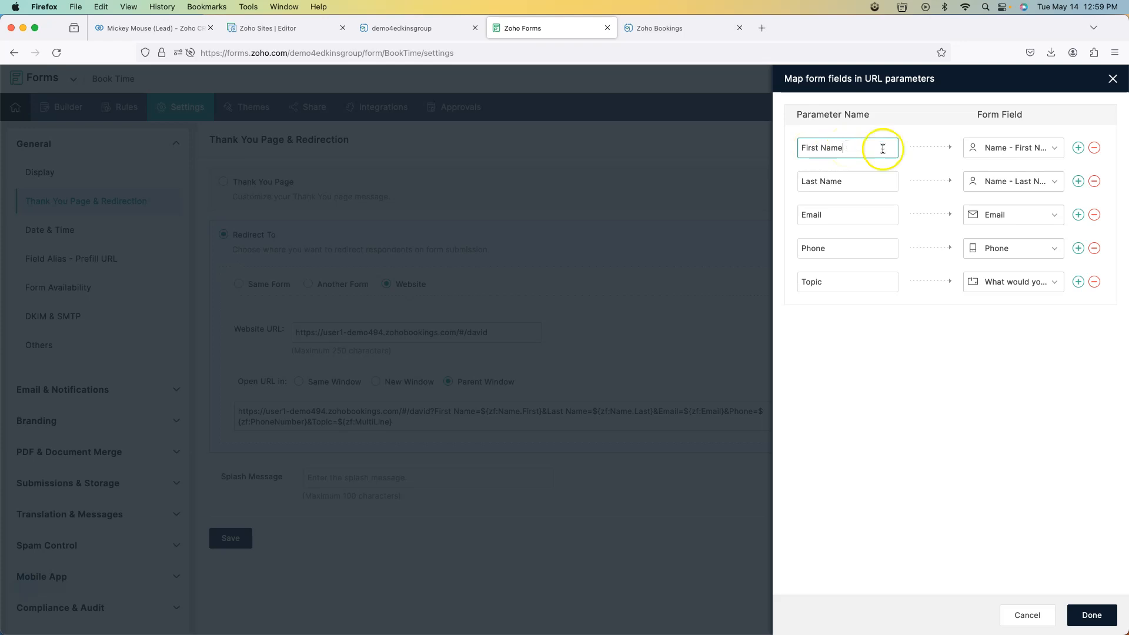
{"action": "left_click", "coordinate": [1020, 147]}
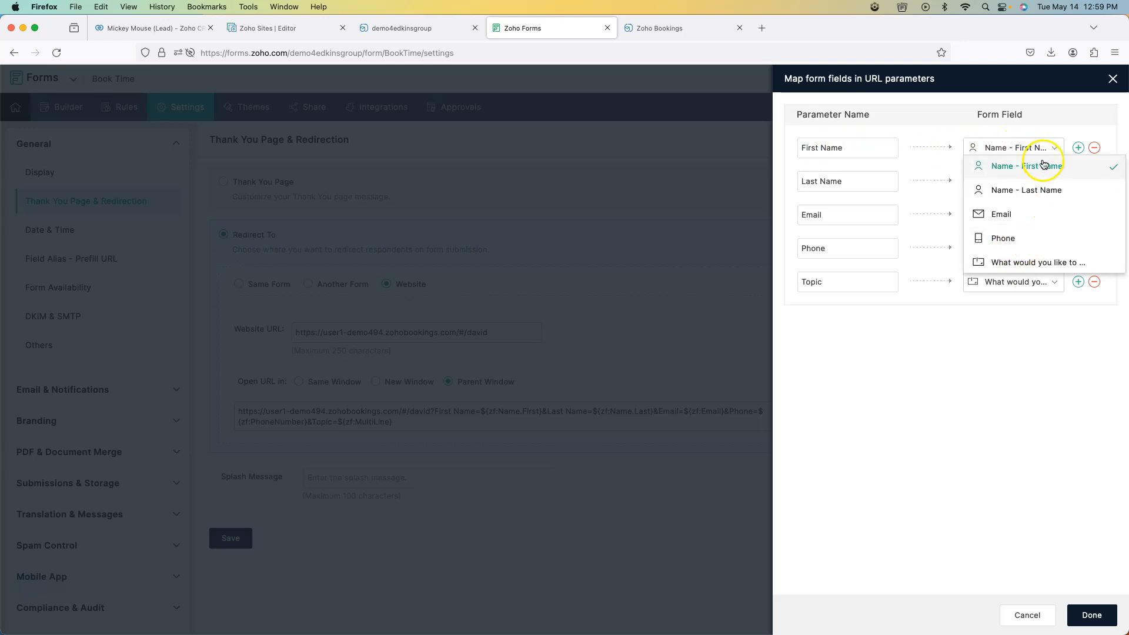
{"action": "left_click", "coordinate": [1041, 119]}
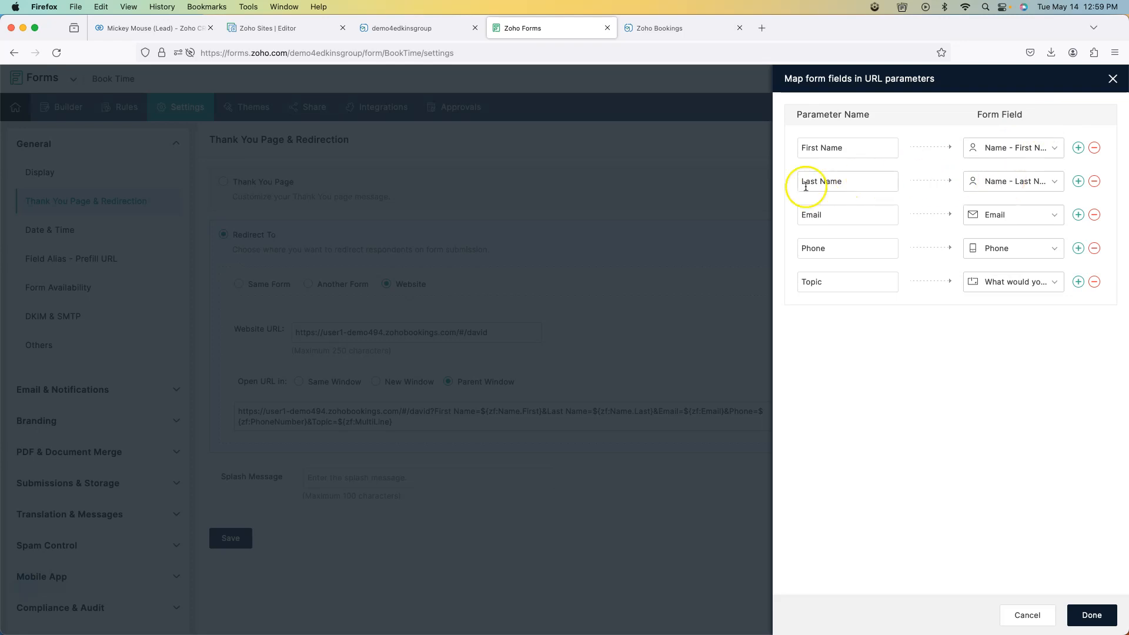
{"action": "left_click", "coordinate": [1035, 282]}
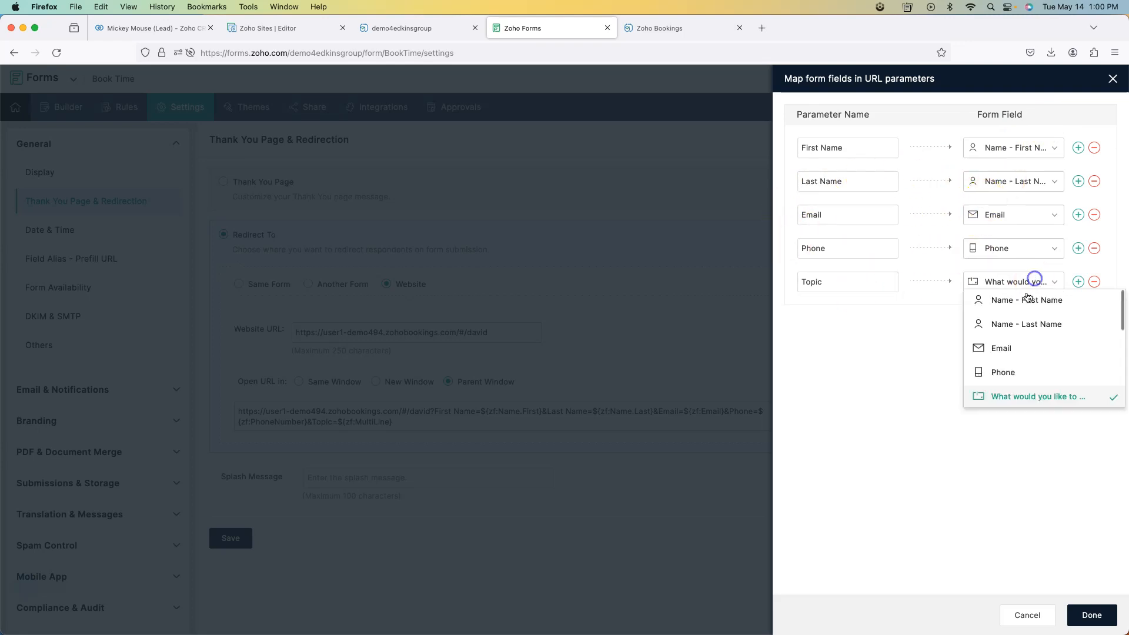
{"action": "left_click", "coordinate": [893, 364]}
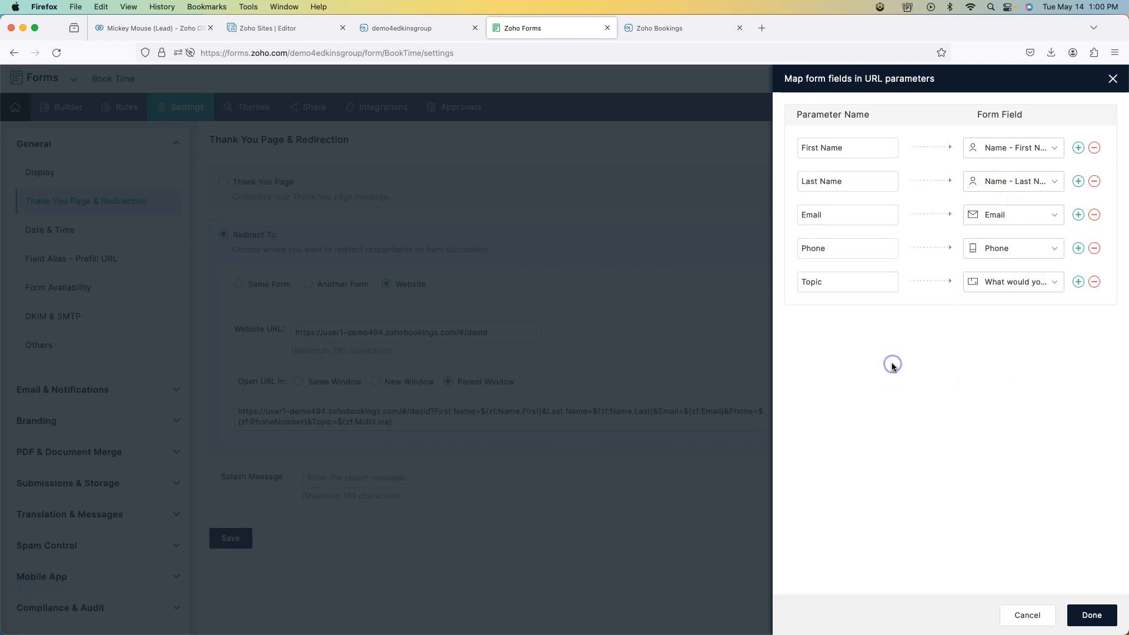
- Save the redirection settings without mapping changes, then reload the lead's Zoho CRM record
{"action": "left_click", "coordinate": [1028, 616]}
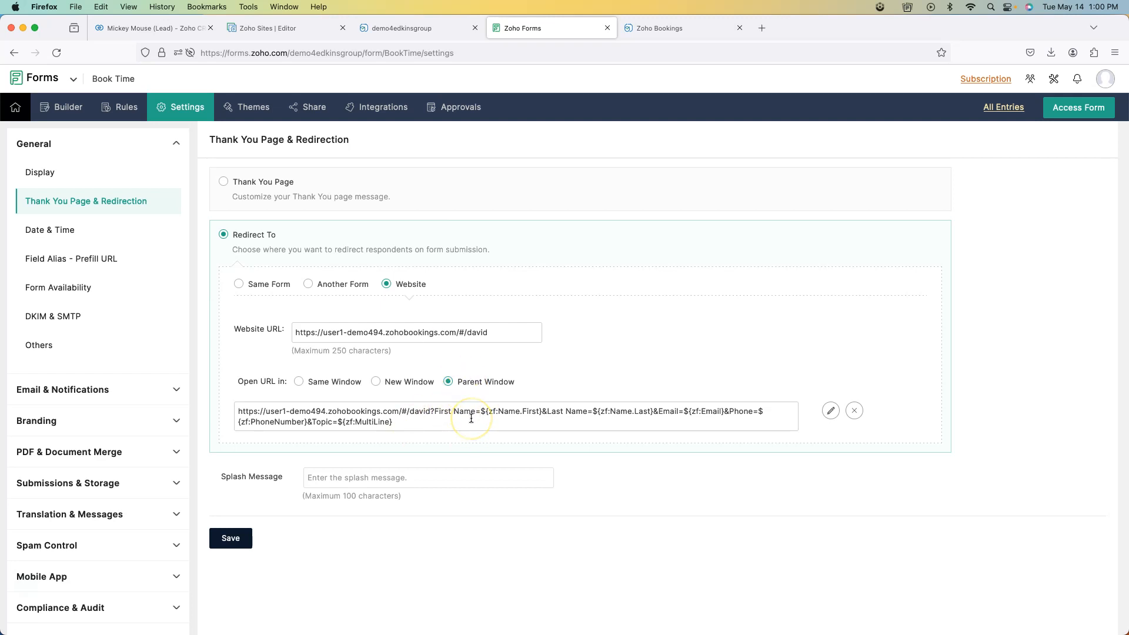
{"action": "left_click", "coordinate": [504, 321]}
{"action": "left_click", "coordinate": [233, 537]}
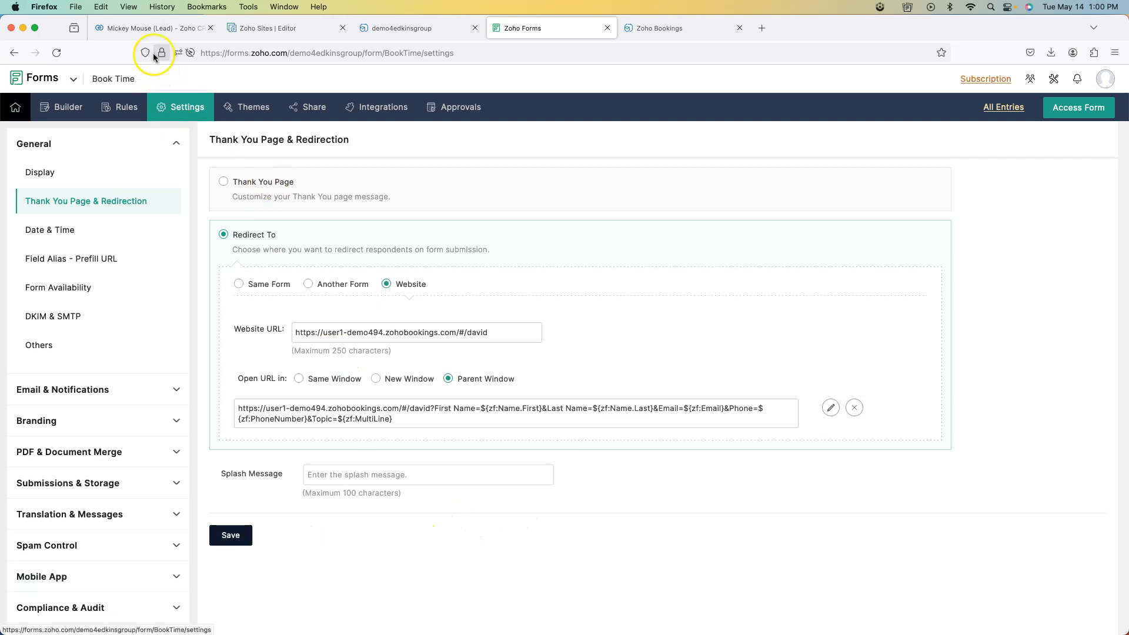
{"action": "left_click", "coordinate": [153, 28]}
{"action": "left_click", "coordinate": [57, 53]}
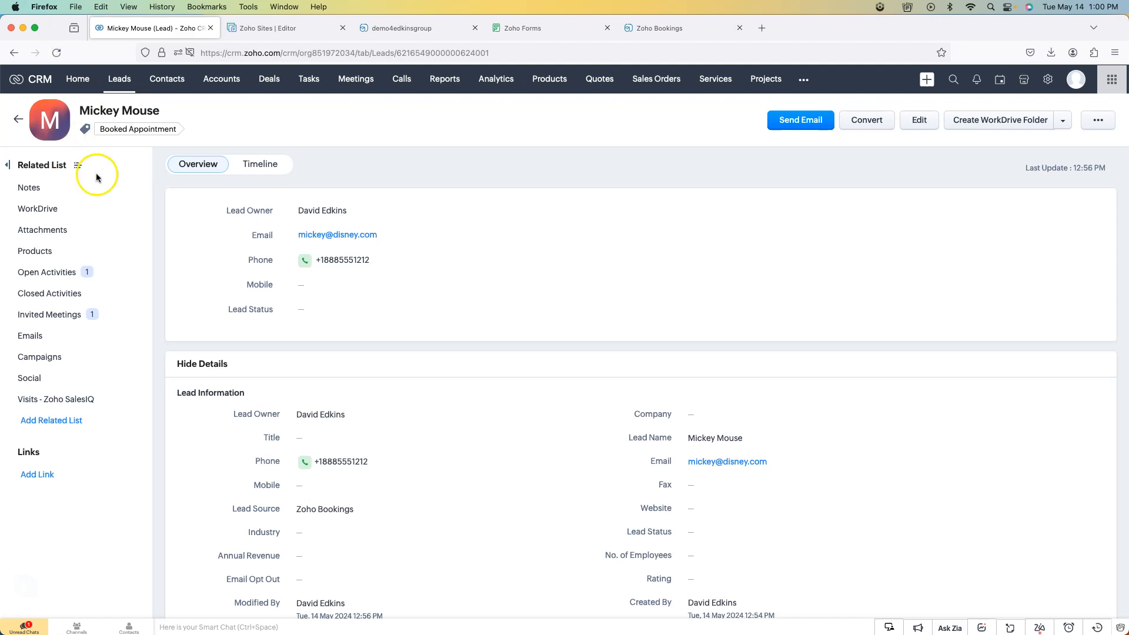
- Check the lead's First Appointment meeting under Open Activities, then go back to the Zoho Forms tab
{"action": "left_click", "coordinate": [66, 275]}
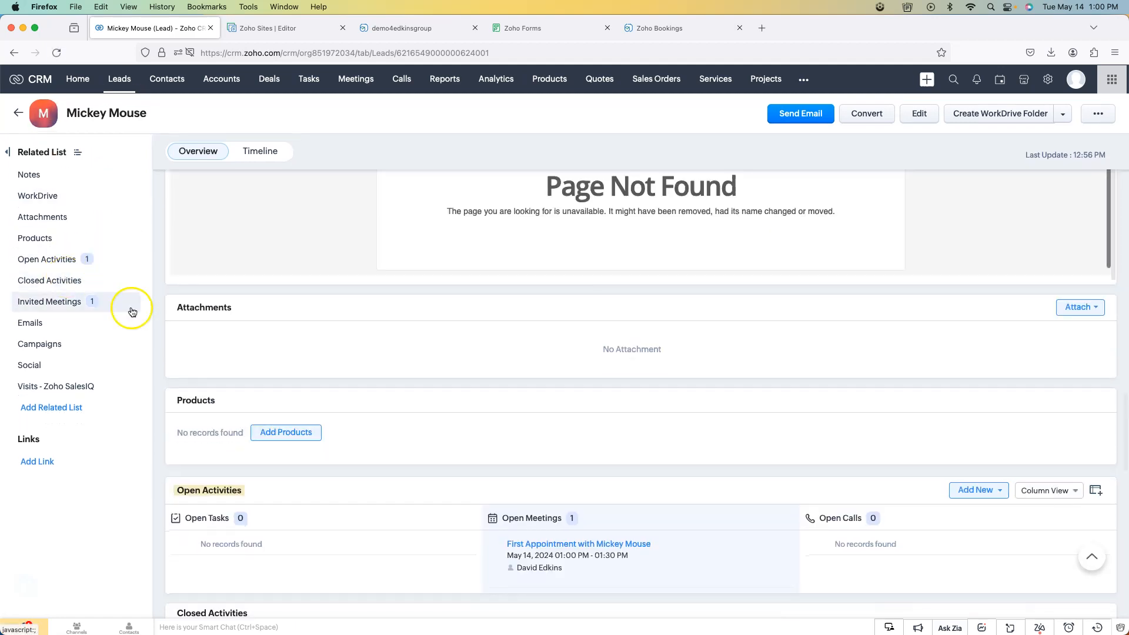
{"action": "left_click", "coordinate": [594, 476]}
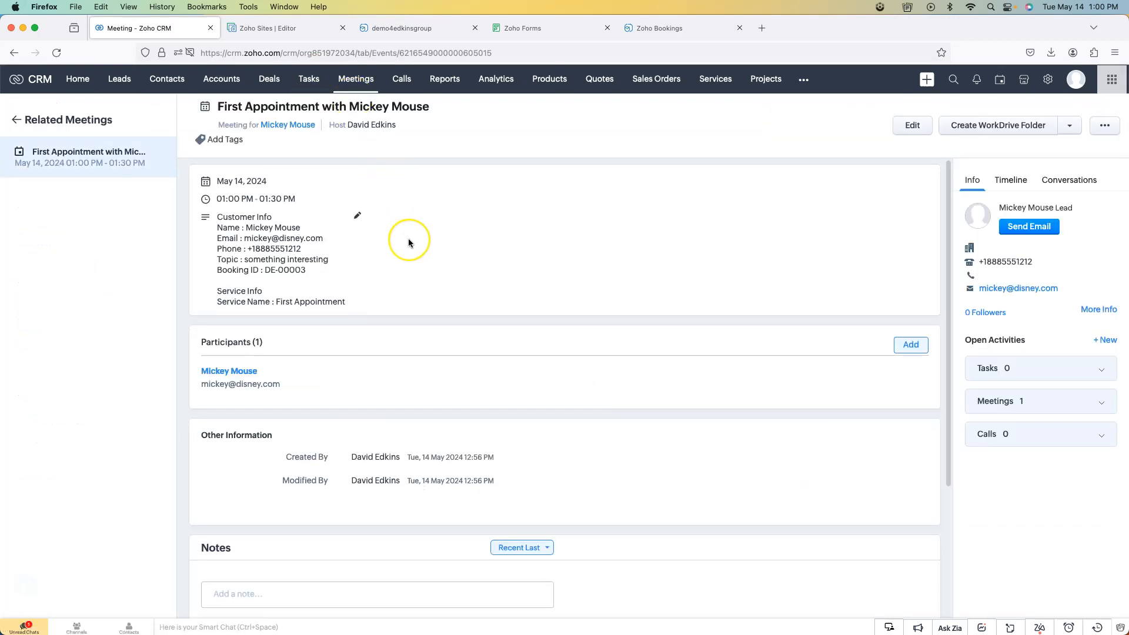
{"action": "scroll", "coordinate": [408, 238], "scroll_direction": "down", "scroll_amount": 5}
{"action": "scroll", "coordinate": [408, 238], "scroll_direction": "up", "scroll_amount": 5}
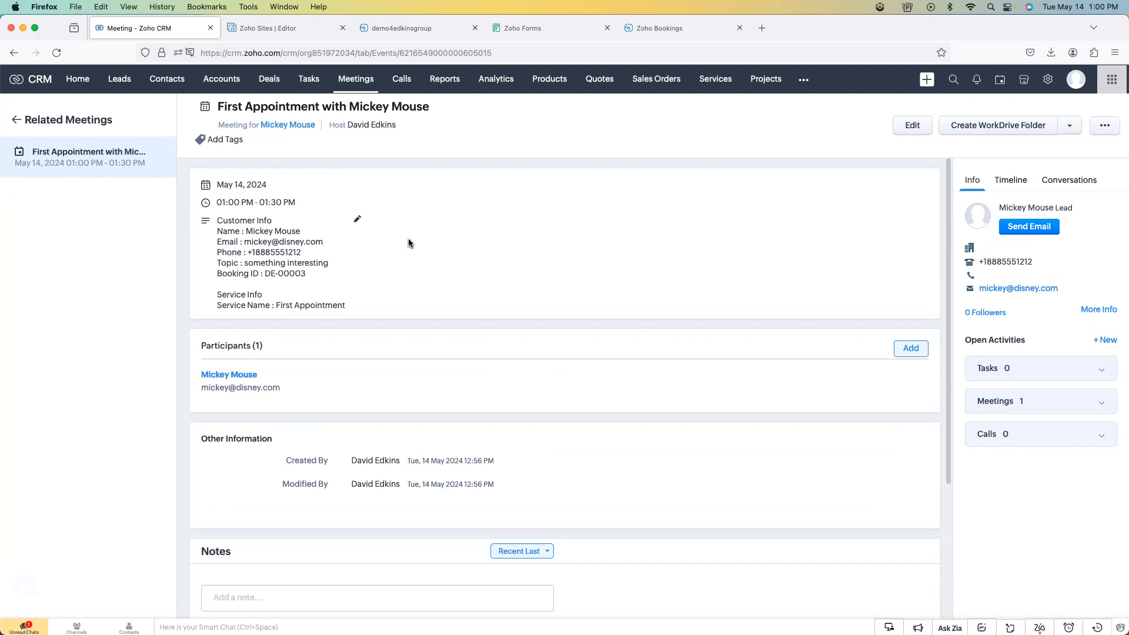
{"action": "left_click", "coordinate": [24, 130]}
{"action": "left_click", "coordinate": [16, 120]}
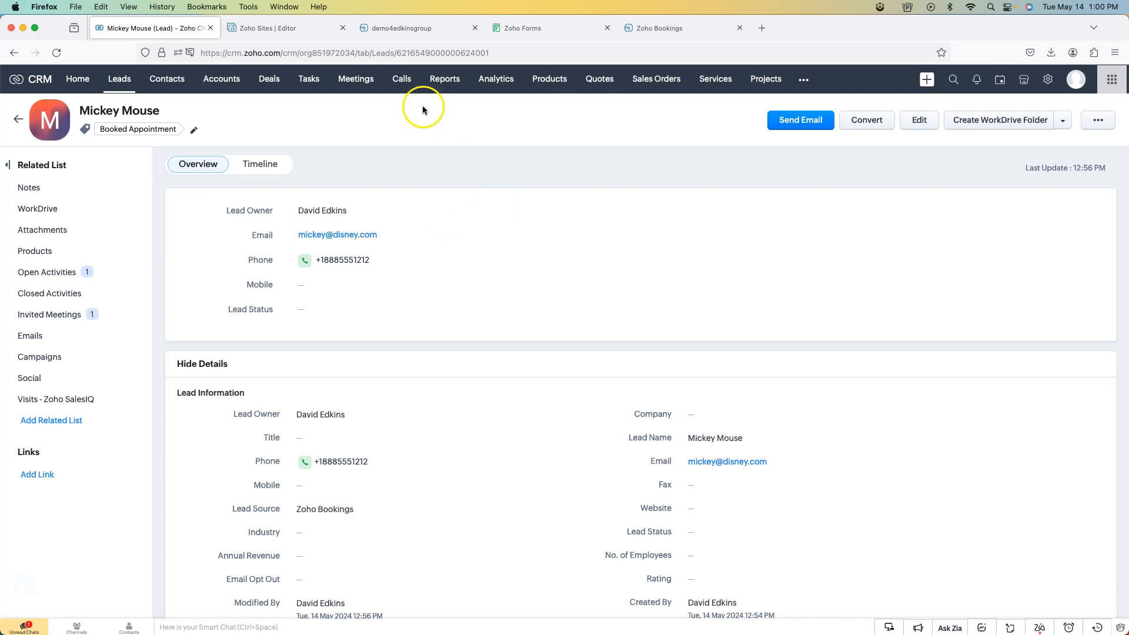
{"action": "left_click", "coordinate": [558, 26]}
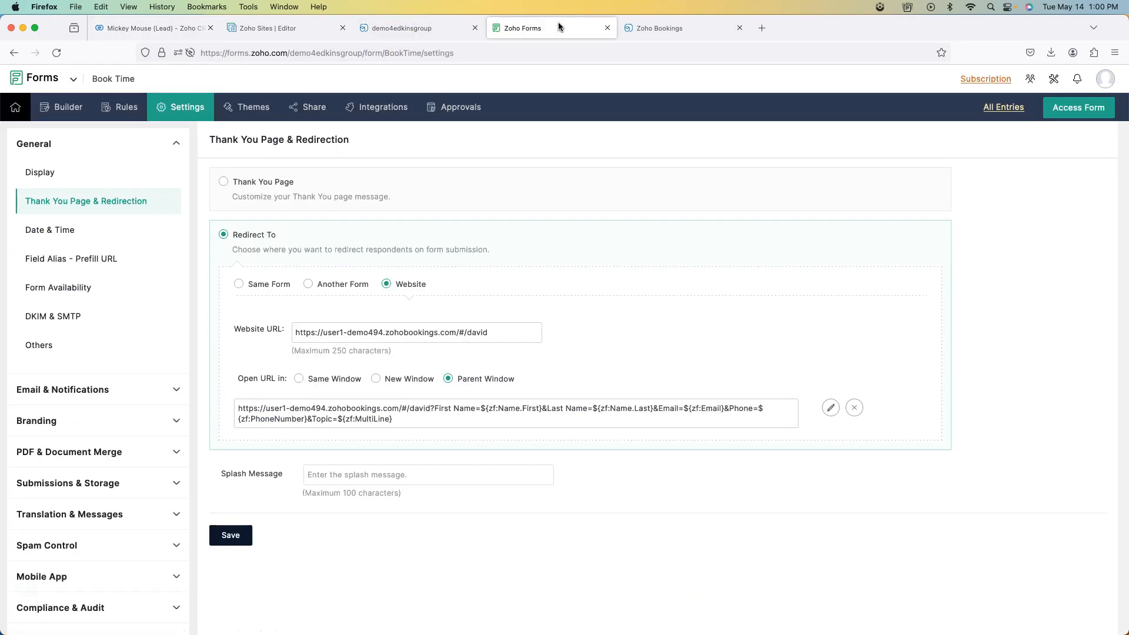
- Confirm Zoho CRM is connected under Bookings Integrations > Others and view the booked lead in CRM
{"action": "left_click", "coordinate": [666, 32]}
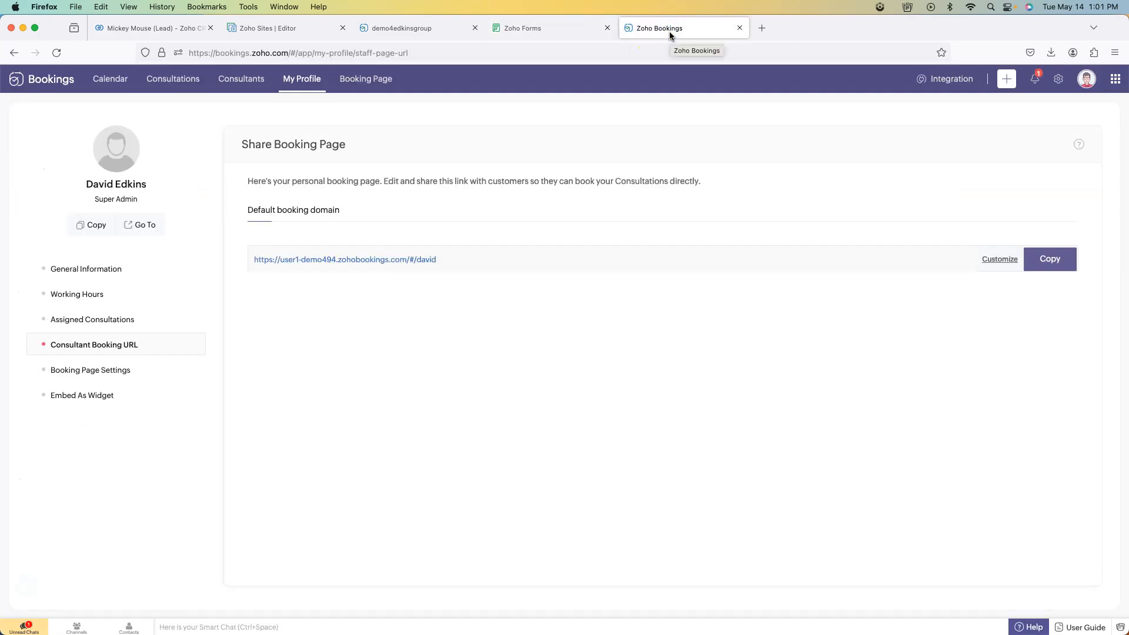
{"action": "left_click", "coordinate": [953, 80]}
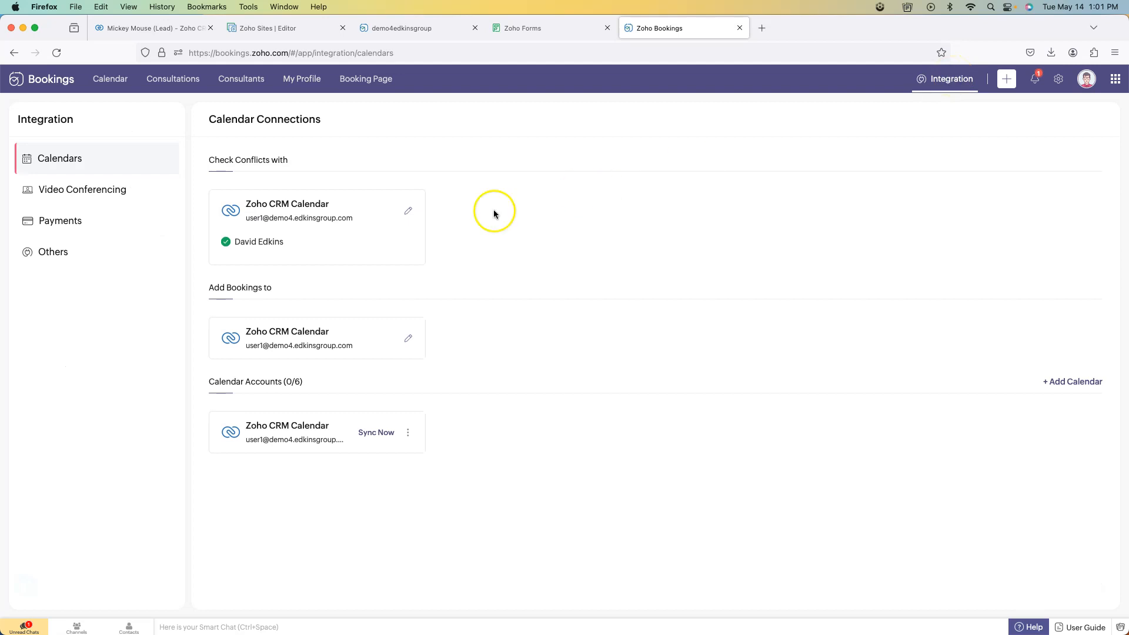
{"action": "left_click", "coordinate": [70, 189]}
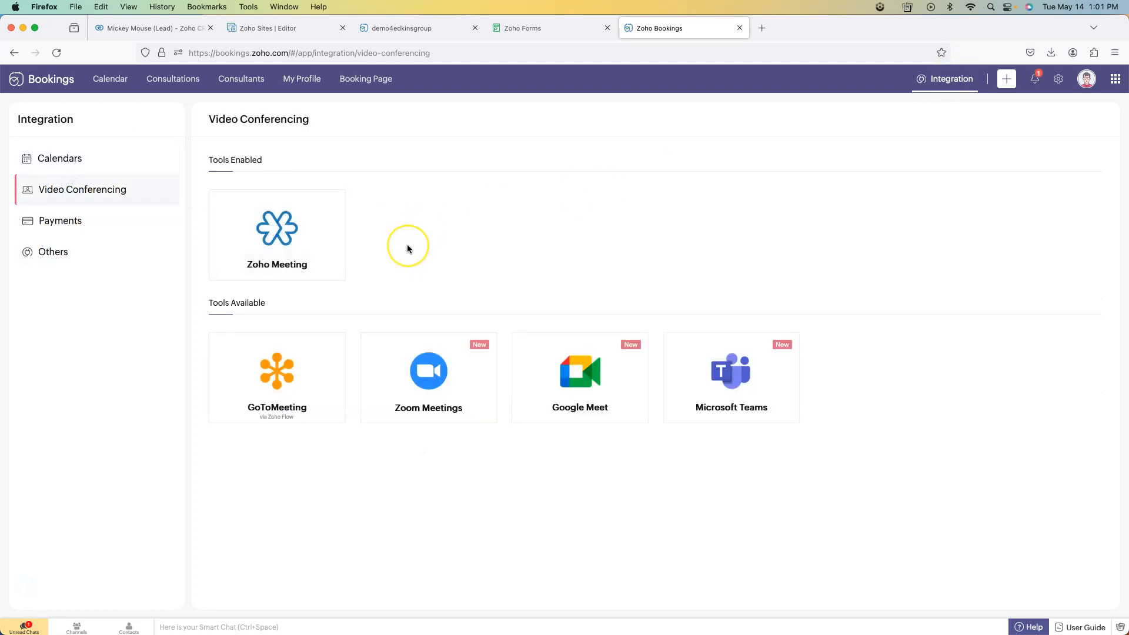
{"action": "mouse_move", "coordinate": [323, 246]}
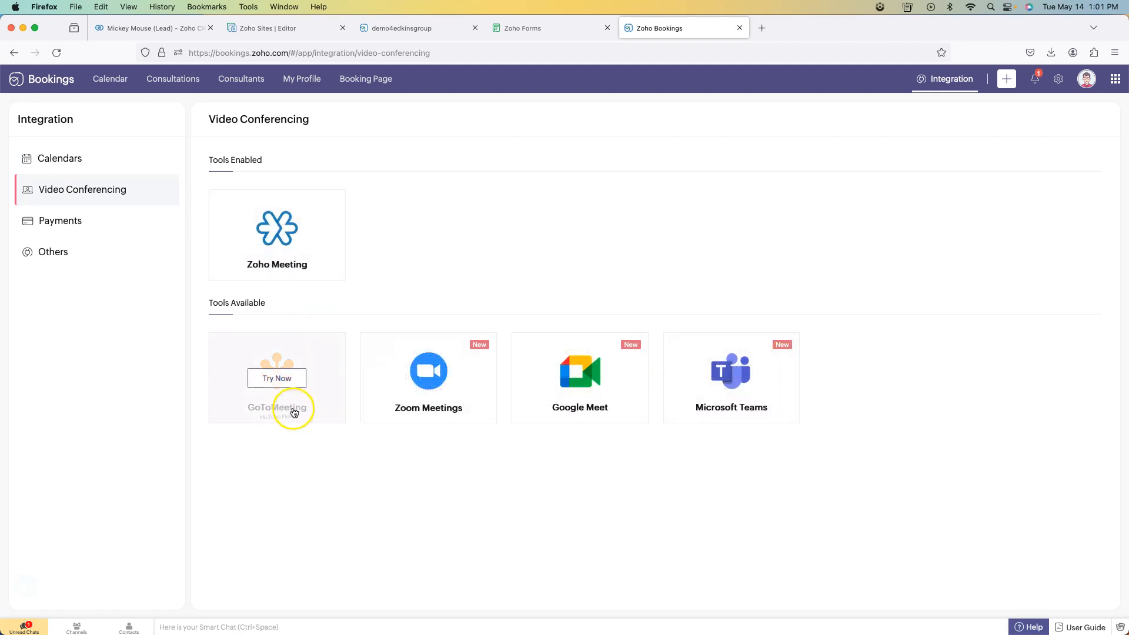
{"action": "left_click", "coordinate": [95, 253]}
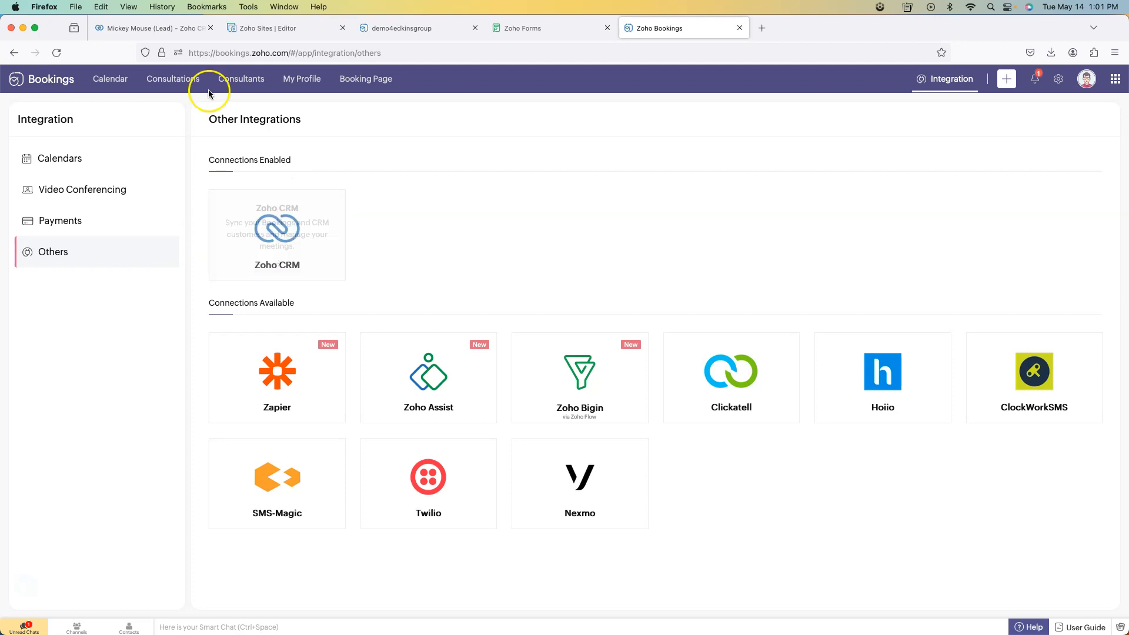
{"action": "left_click", "coordinate": [159, 30]}
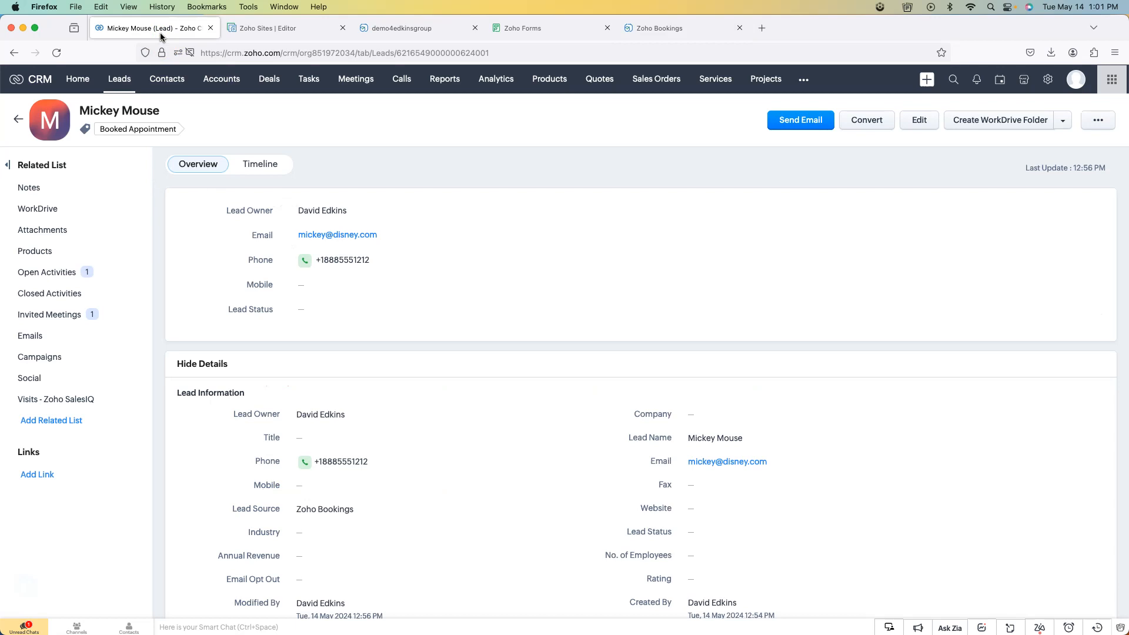
{"action": "left_click", "coordinate": [666, 34]}
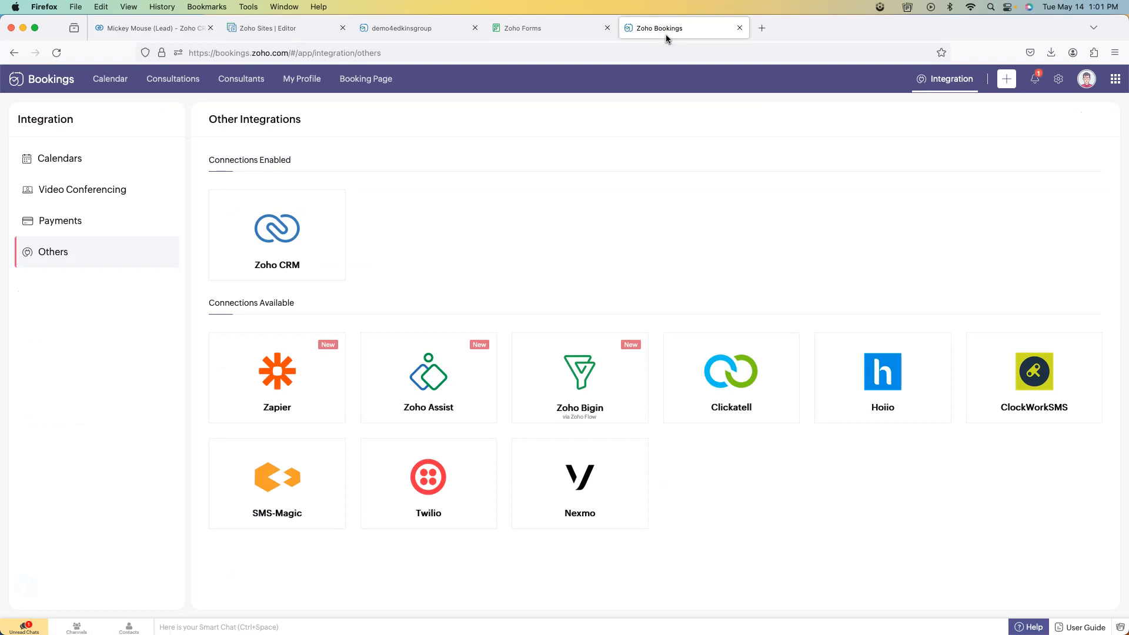
{"action": "left_click", "coordinate": [530, 27]}
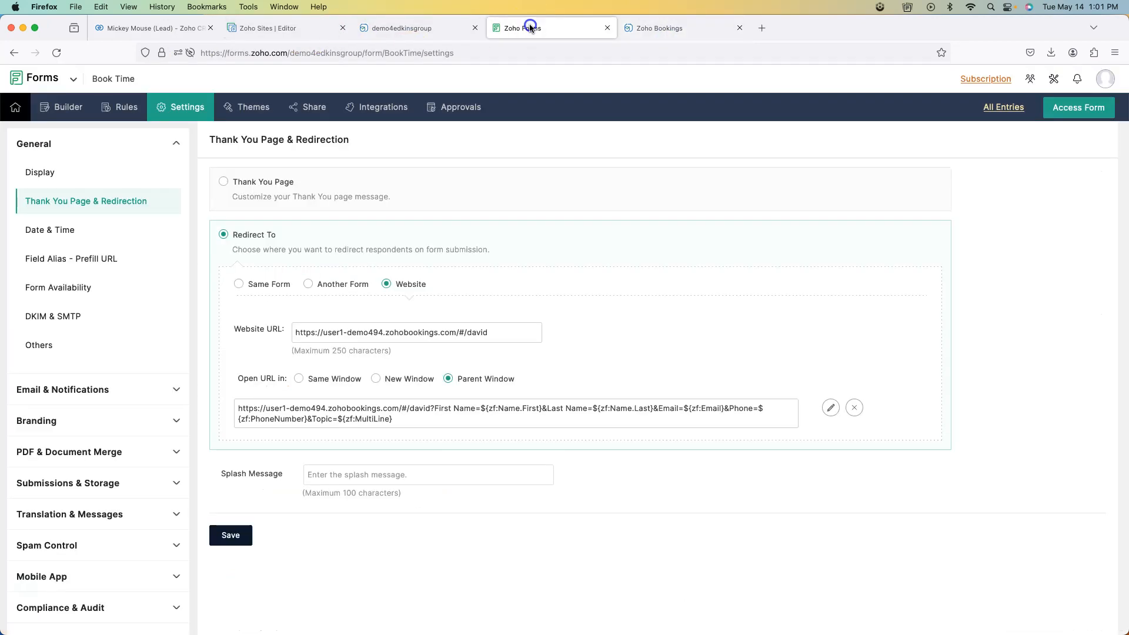
- Show the Book Time form's iframe embed code and compare it with the form on the Sites page
{"action": "left_click", "coordinate": [304, 108]}
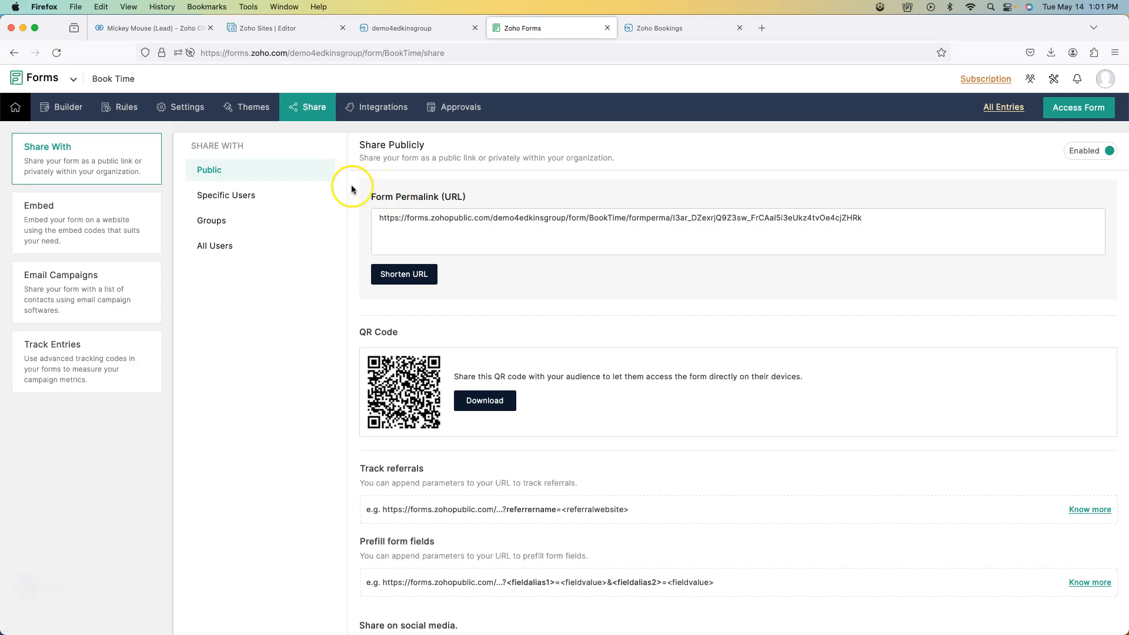
{"action": "left_click", "coordinate": [298, 26]}
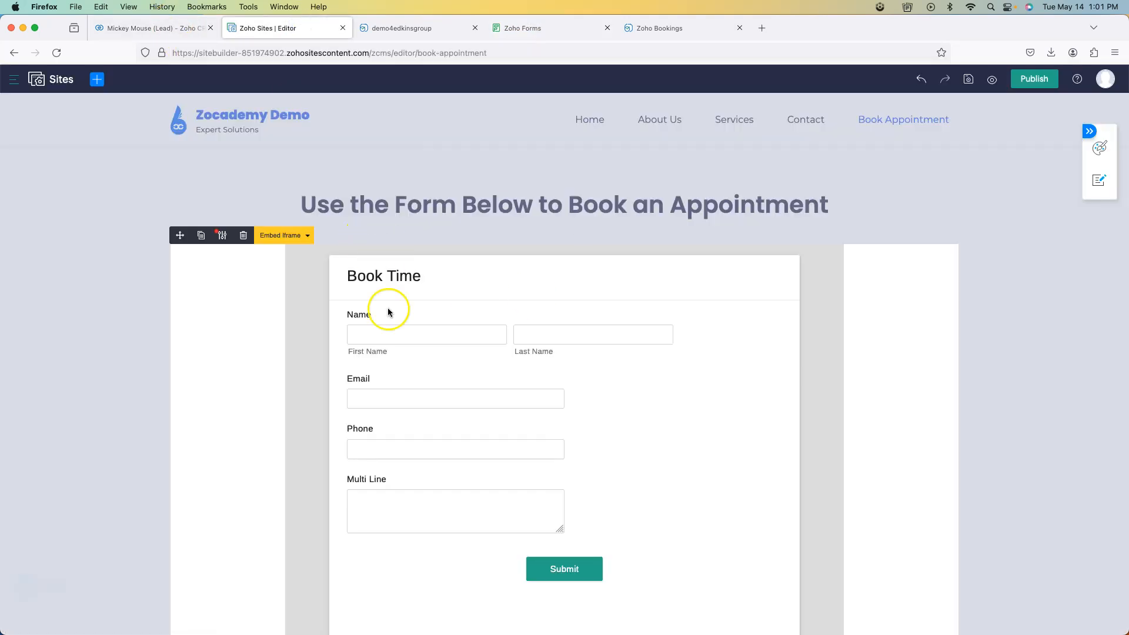
{"action": "left_click", "coordinate": [538, 27]}
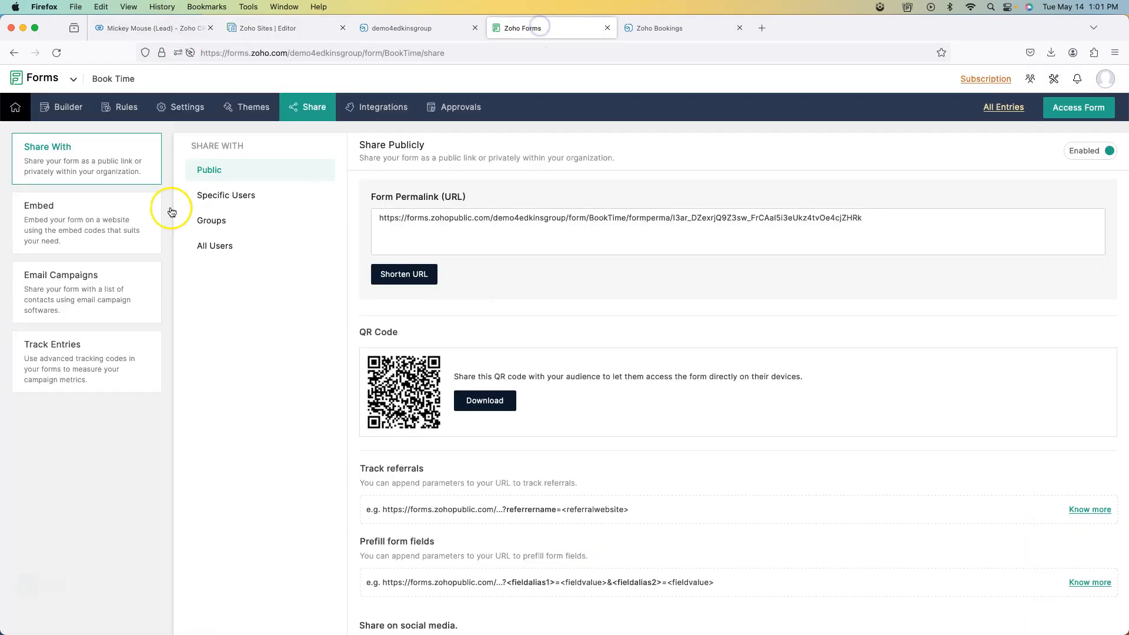
{"action": "left_click", "coordinate": [113, 210]}
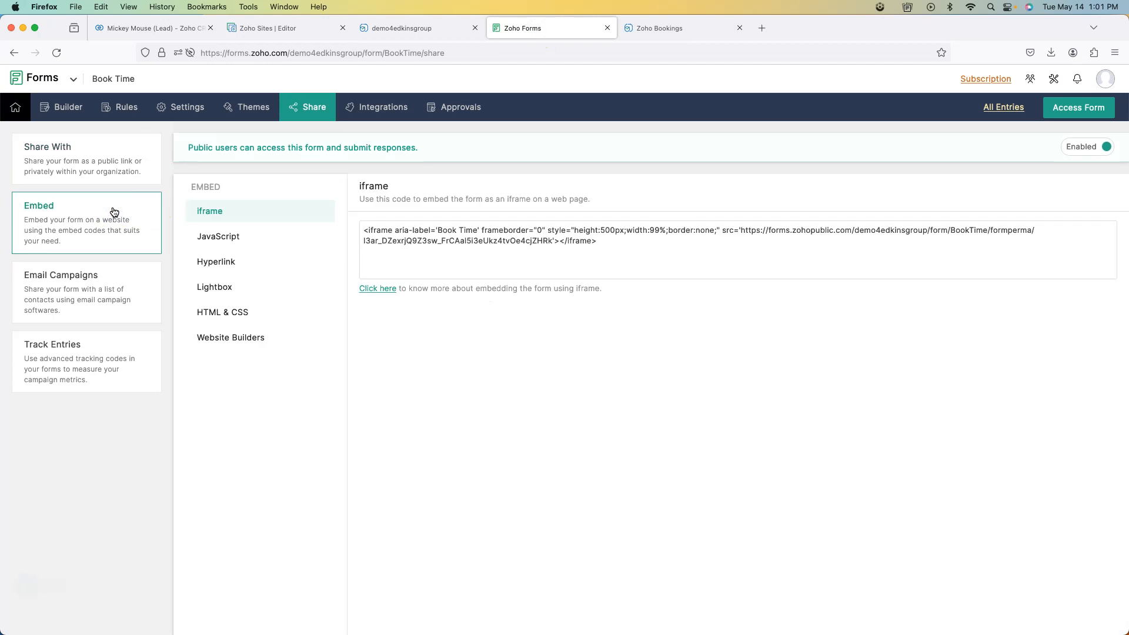
{"action": "left_click_drag", "start_coordinate": [596, 241], "coordinate": [359, 226]}
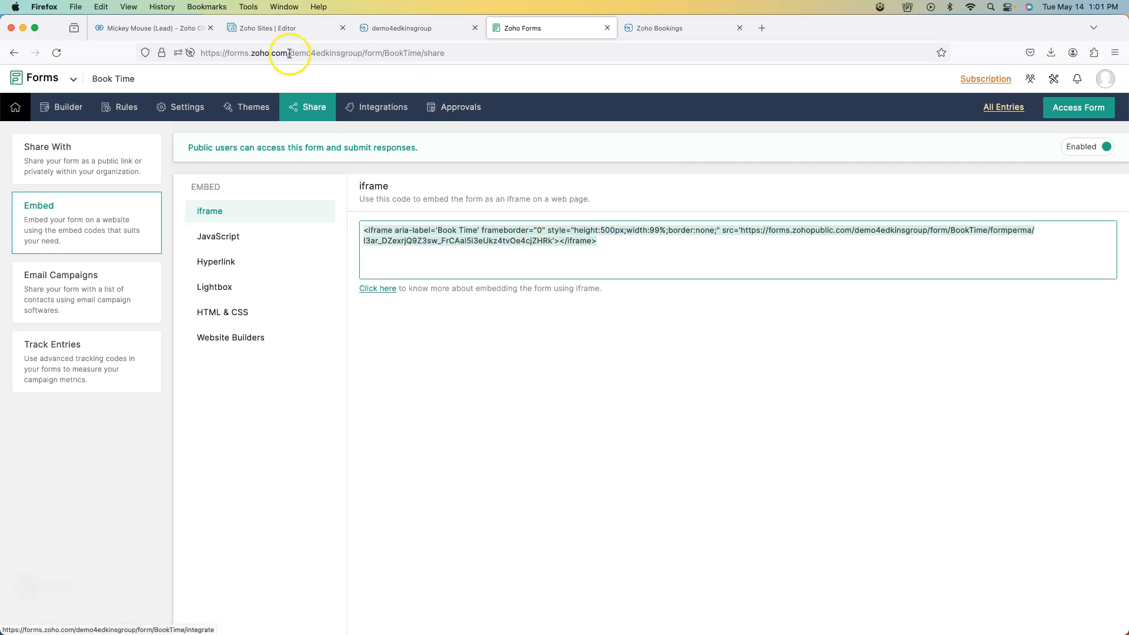
{"action": "left_click", "coordinate": [267, 28]}
{"action": "scroll", "coordinate": [476, 489], "scroll_direction": "down", "scroll_amount": 5}
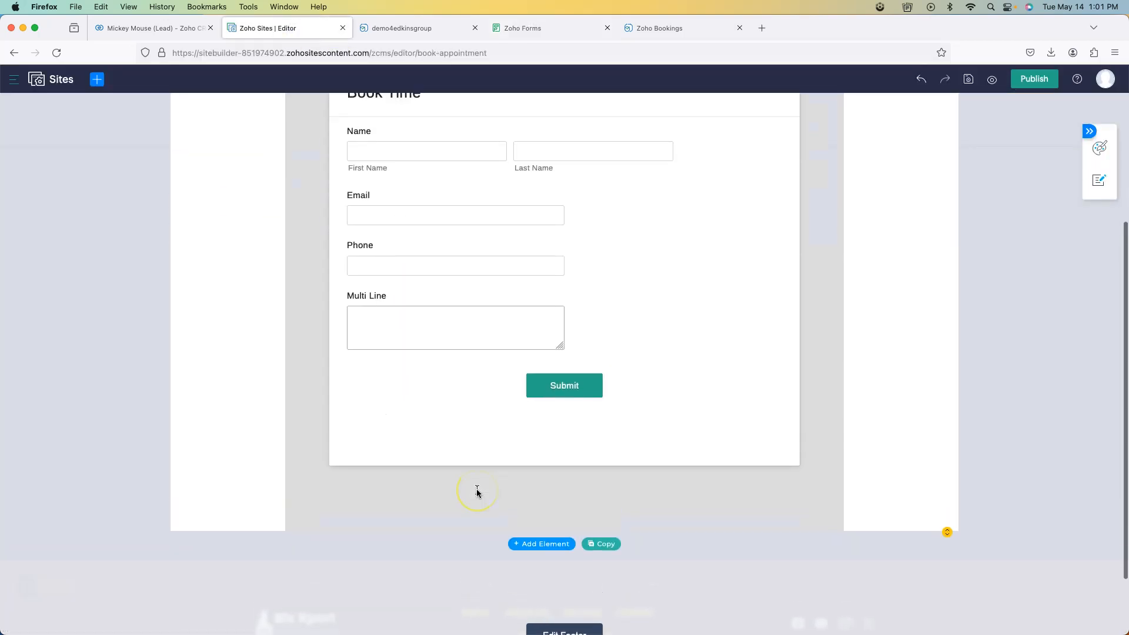
{"action": "scroll", "coordinate": [476, 488], "scroll_direction": "up", "scroll_amount": 1}
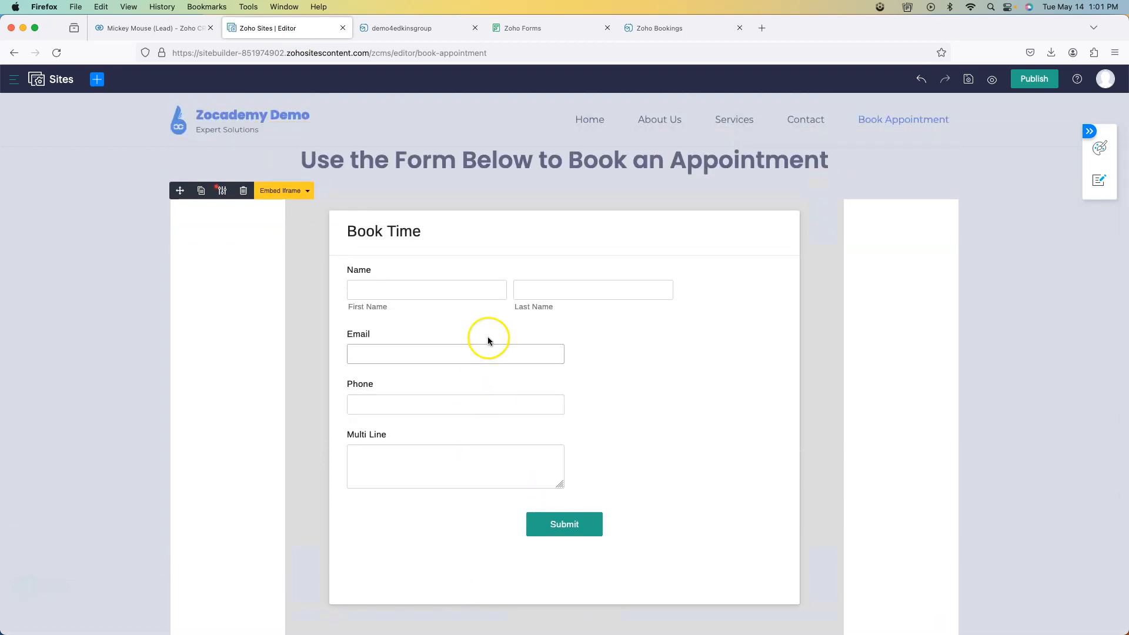
- Reselect the iframe code and compare its width:99% value with the embedded form on Sites
{"action": "left_click", "coordinate": [514, 30]}
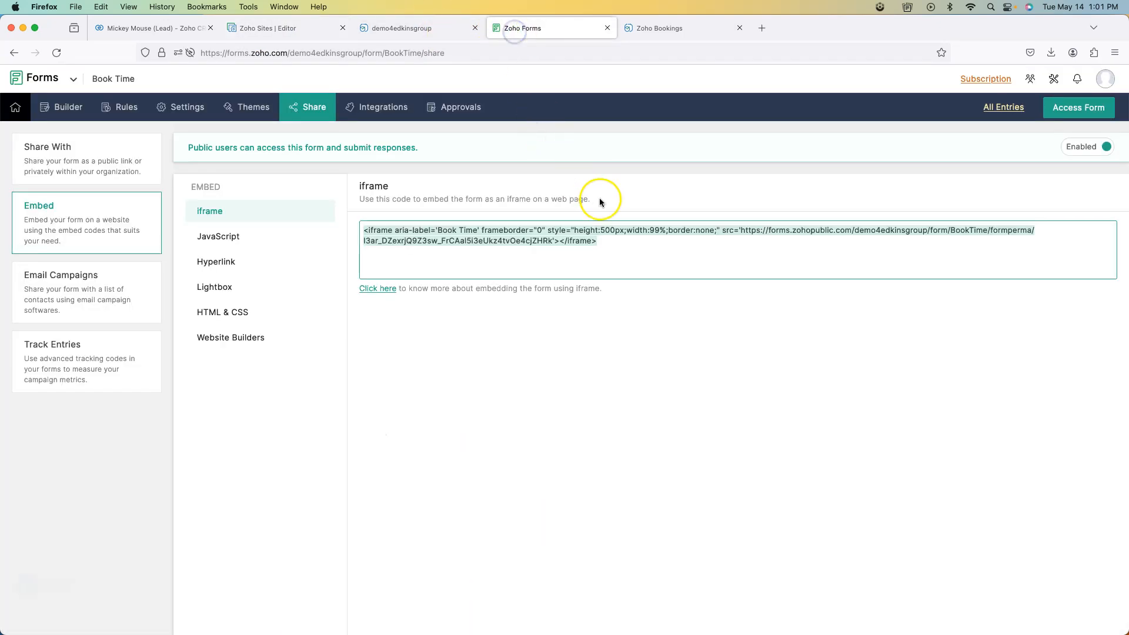
{"action": "left_click", "coordinate": [607, 233]}
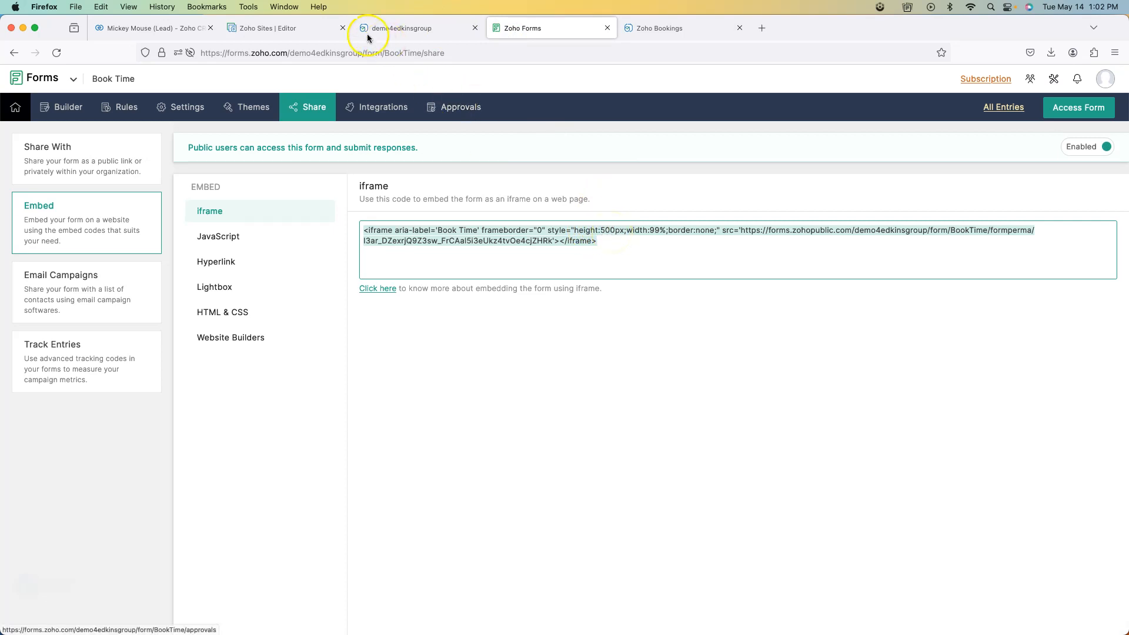
{"action": "left_click", "coordinate": [293, 29]}
{"action": "scroll", "coordinate": [513, 308], "scroll_direction": "down", "scroll_amount": 3}
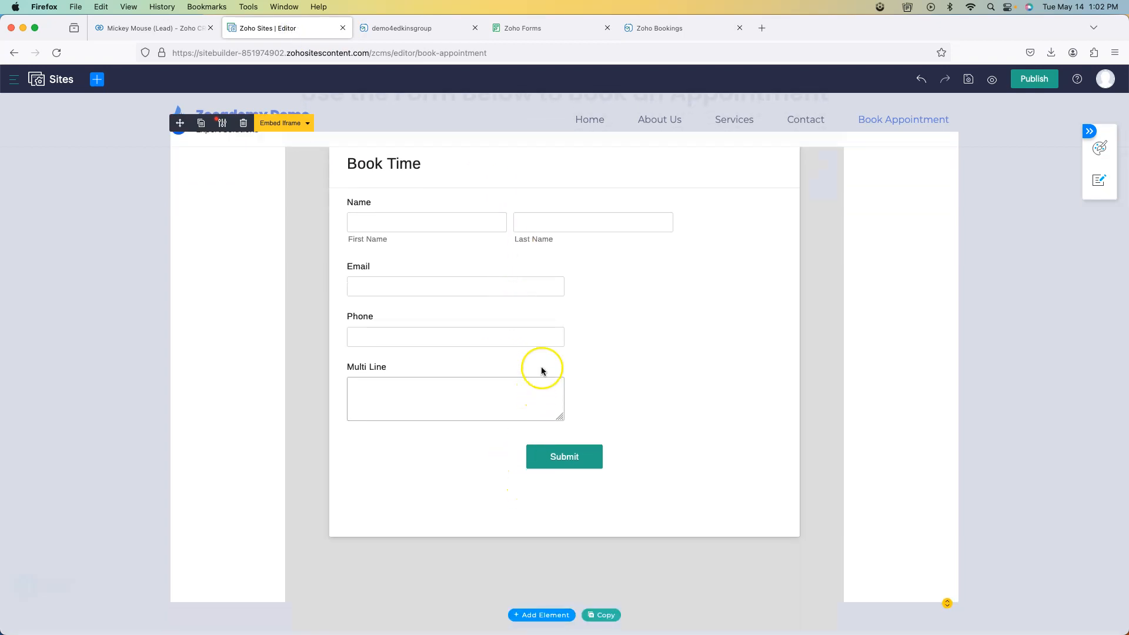
{"action": "scroll", "coordinate": [540, 369], "scroll_direction": "up", "scroll_amount": 2}
{"action": "left_click", "coordinate": [537, 30]}
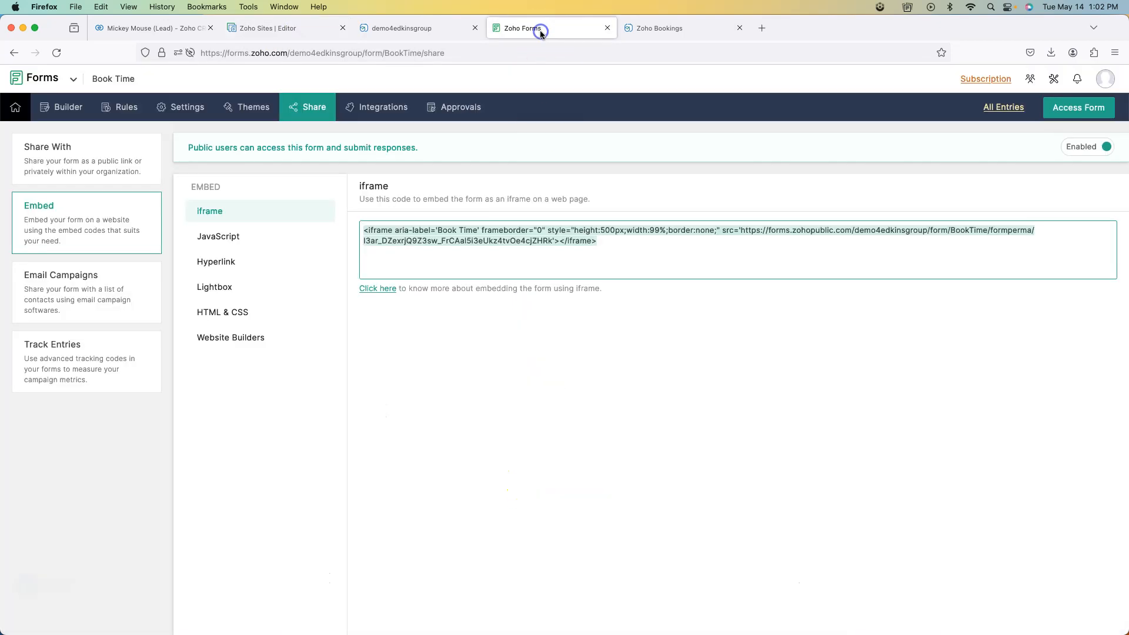
{"action": "left_click", "coordinate": [604, 229]}
{"action": "left_click", "coordinate": [653, 234]}
{"action": "left_click", "coordinate": [283, 28]}
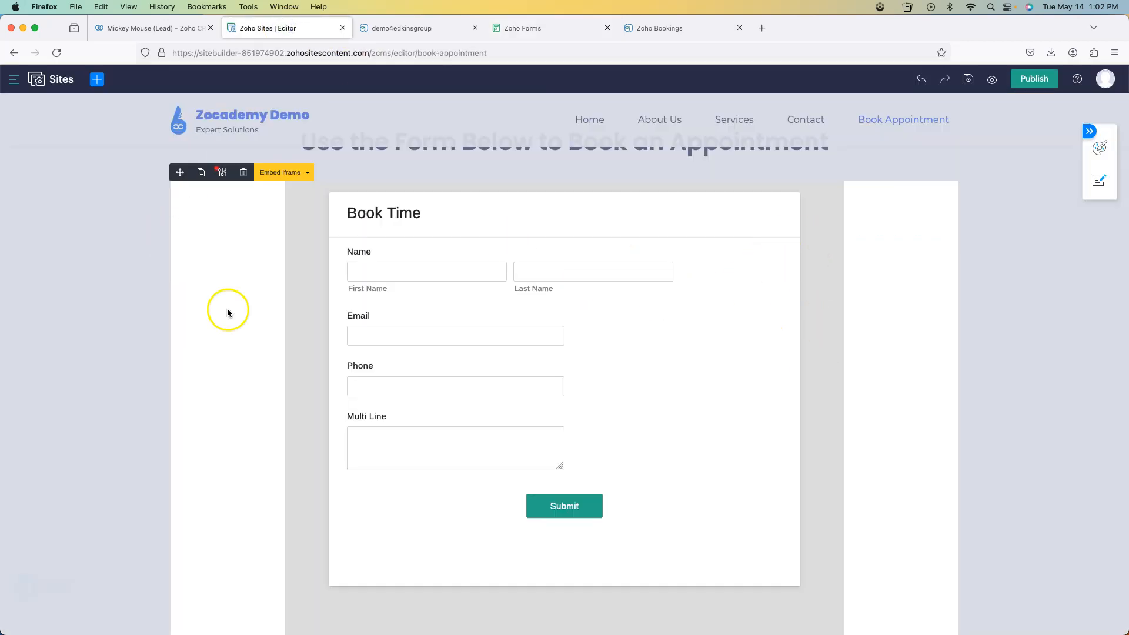
{"action": "left_click", "coordinate": [545, 28]}
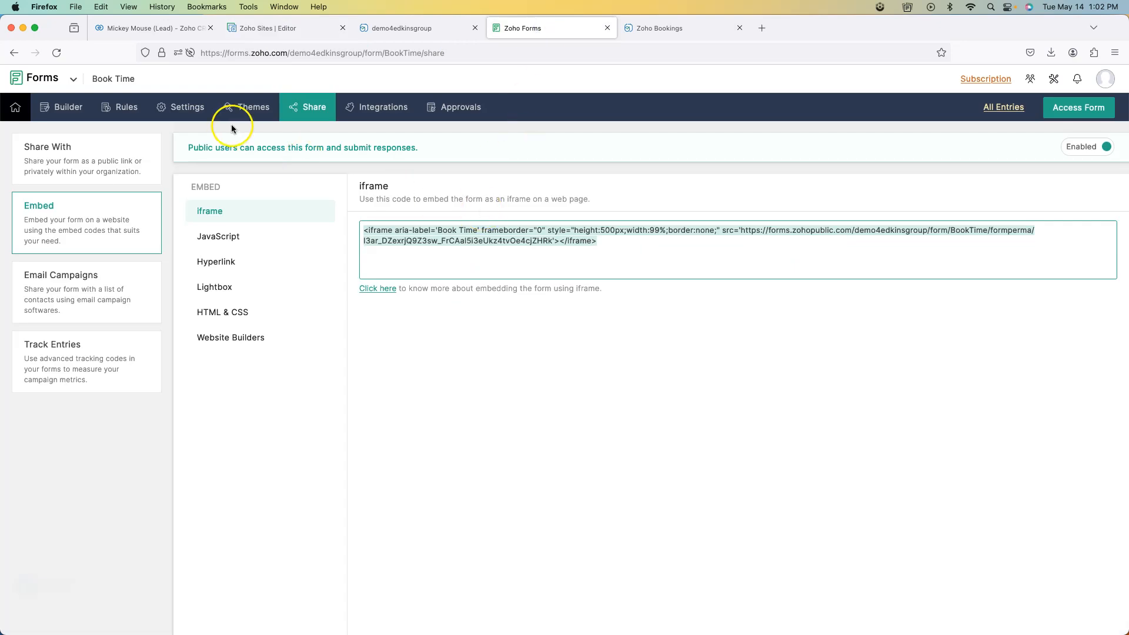
- Browse Book Time's pre-built themes such as Emoji, Snow Cap and Floral Shots
{"action": "left_click", "coordinate": [250, 108]}
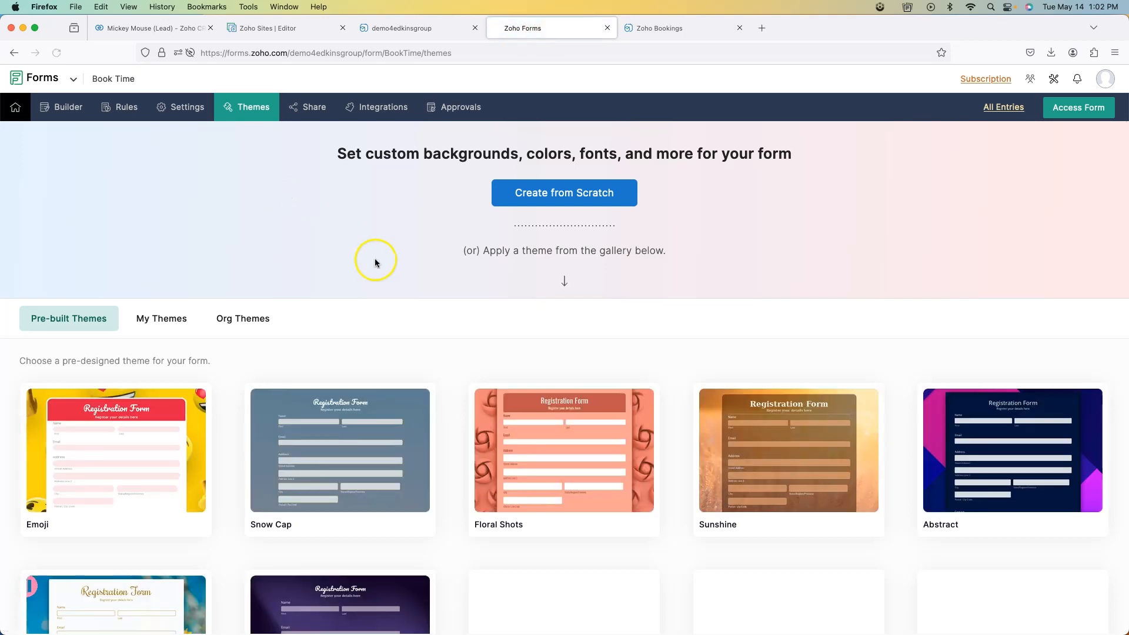
{"action": "scroll", "coordinate": [396, 275], "scroll_direction": "down", "scroll_amount": 3}
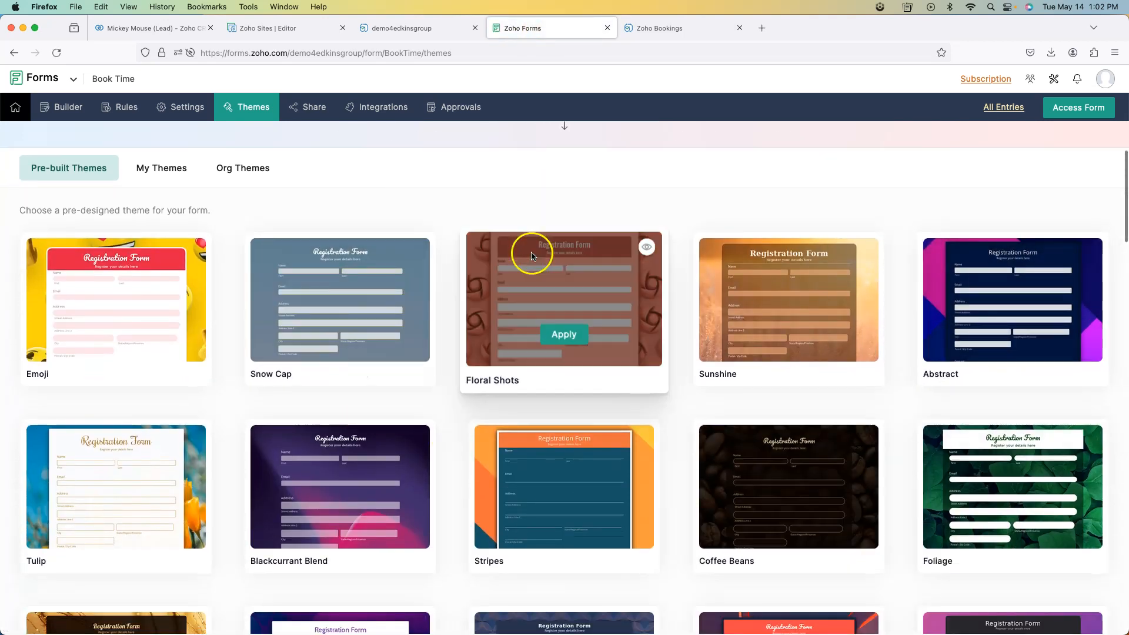
{"action": "scroll", "coordinate": [487, 253], "scroll_direction": "up", "scroll_amount": 4}
- In the Sites editor, inspect the Book Time iframe under 'Use the Form Below to Book an Appointment'
{"action": "left_click", "coordinate": [259, 28]}
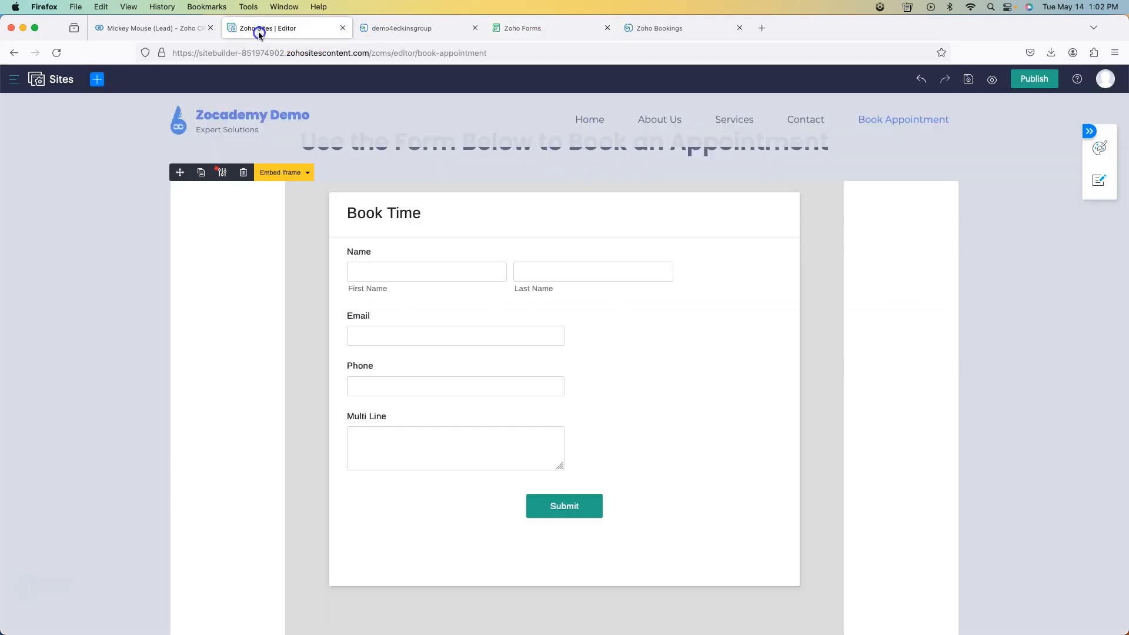
{"action": "left_click", "coordinate": [299, 224]}
{"action": "left_click", "coordinate": [469, 298]}
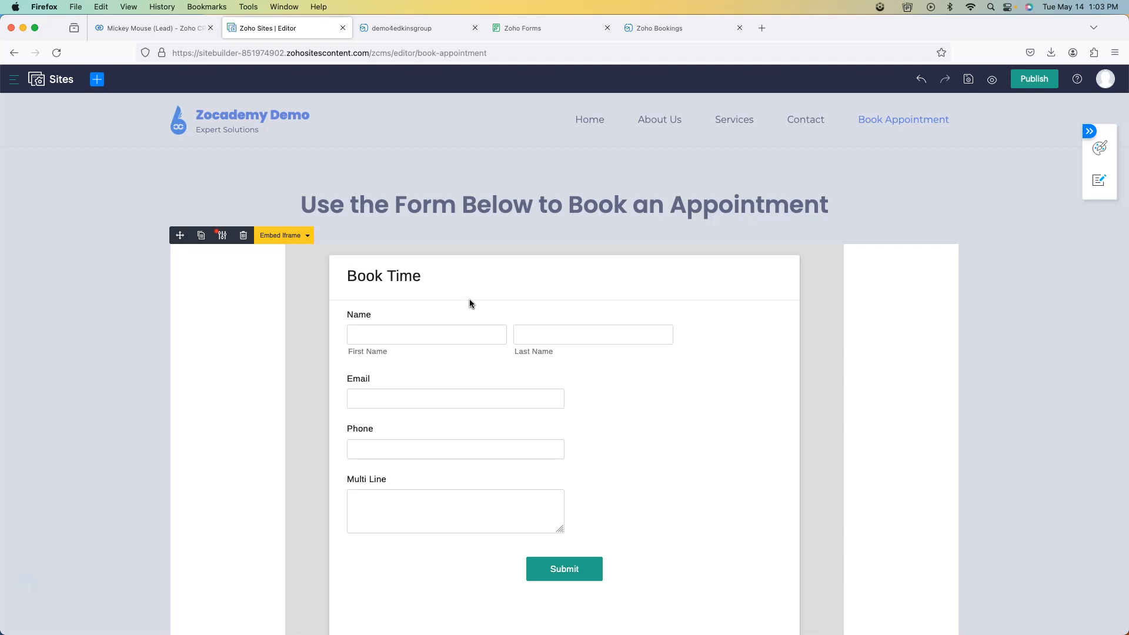
{"action": "left_click", "coordinate": [553, 278]}
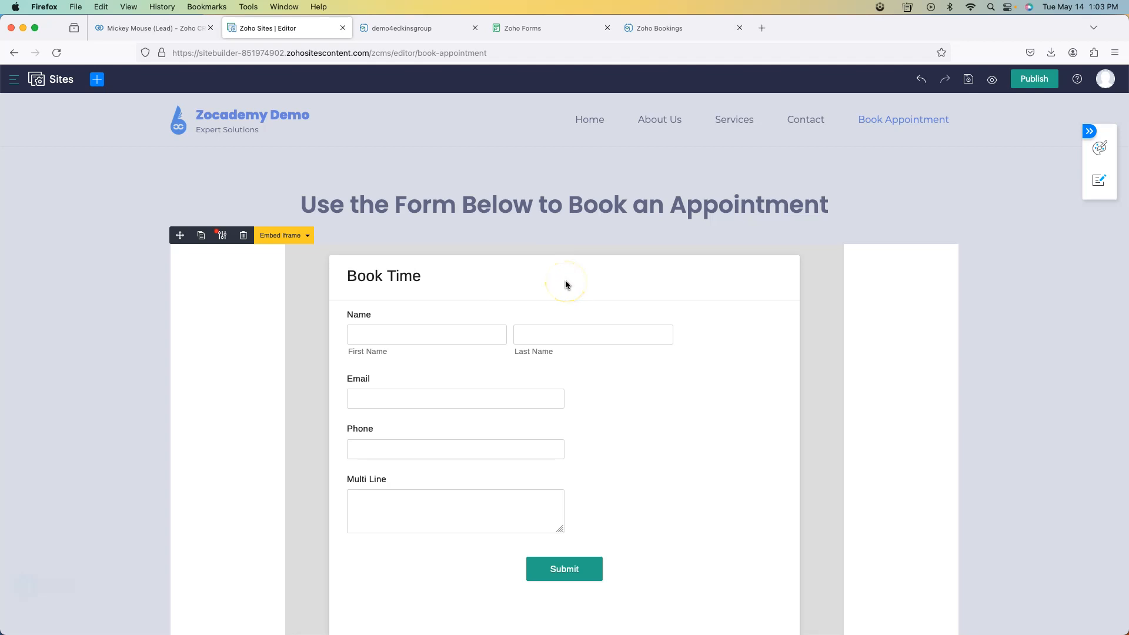